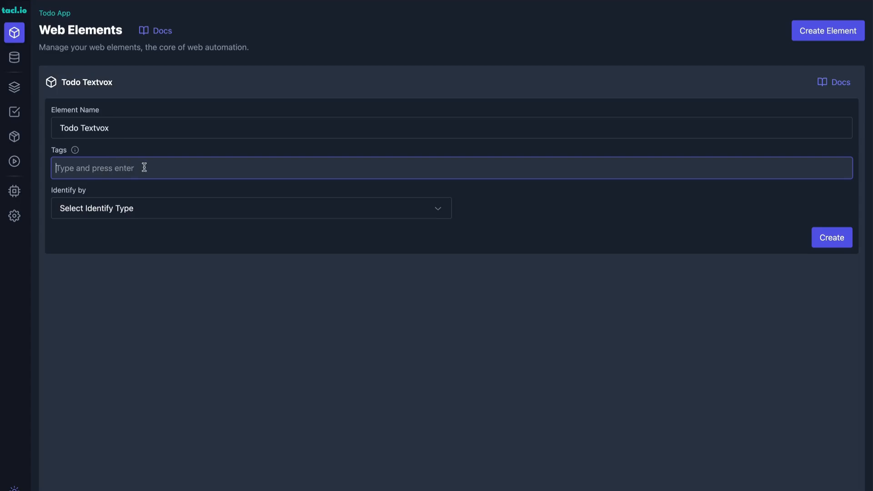
Tag the Todo Textvox web element with Todo.
{"action": "type", "text": "Todo"}
{"action": "key", "text": "Return"}
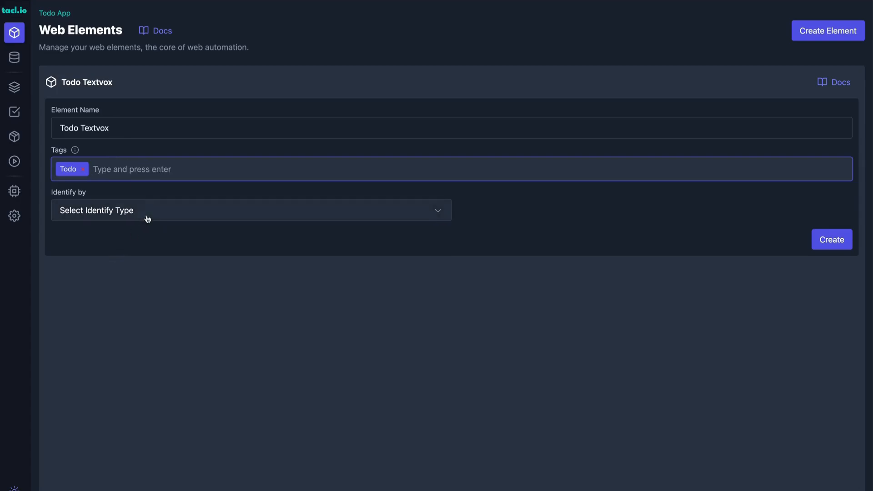
Identify Todo Textvox by the placeholder "What needs to be done?" with strict match enabled, and create the element.
{"action": "left_click", "coordinate": [146, 214]}
{"action": "left_click", "coordinate": [157, 308]}
{"action": "left_click", "coordinate": [117, 251]}
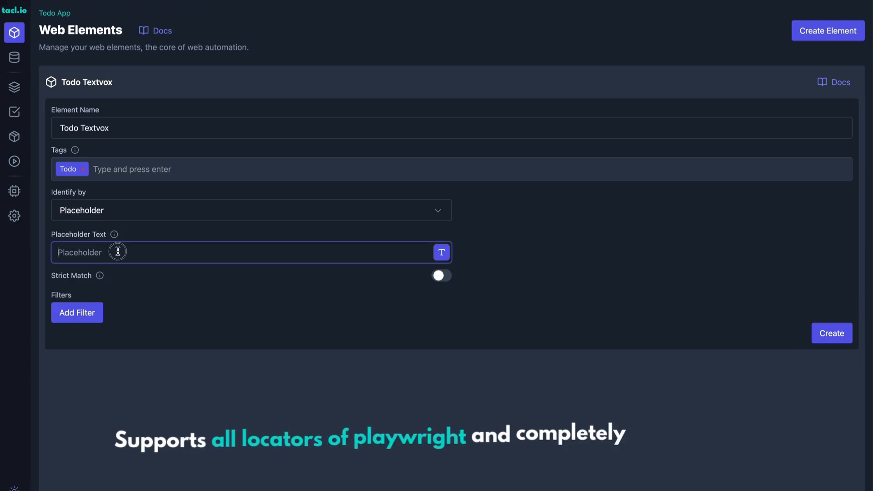
{"action": "type", "text": "What needs to be done?"}
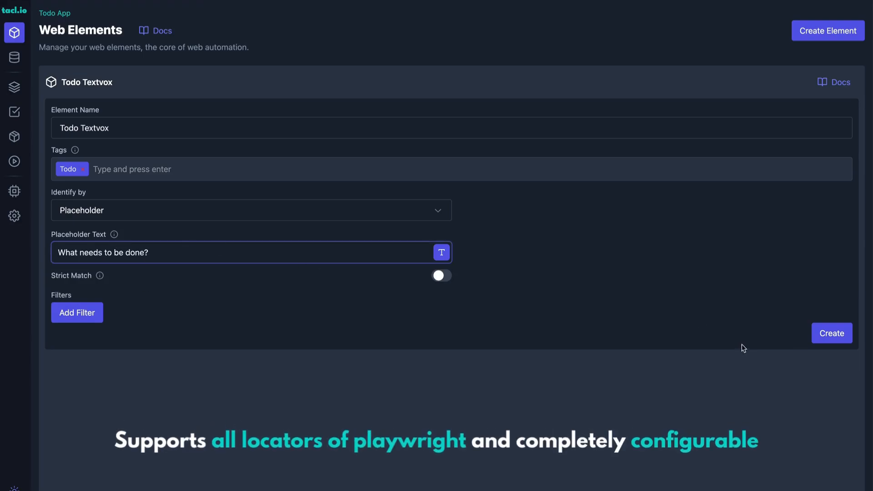
{"action": "left_click", "coordinate": [442, 276]}
{"action": "left_click", "coordinate": [830, 337]}
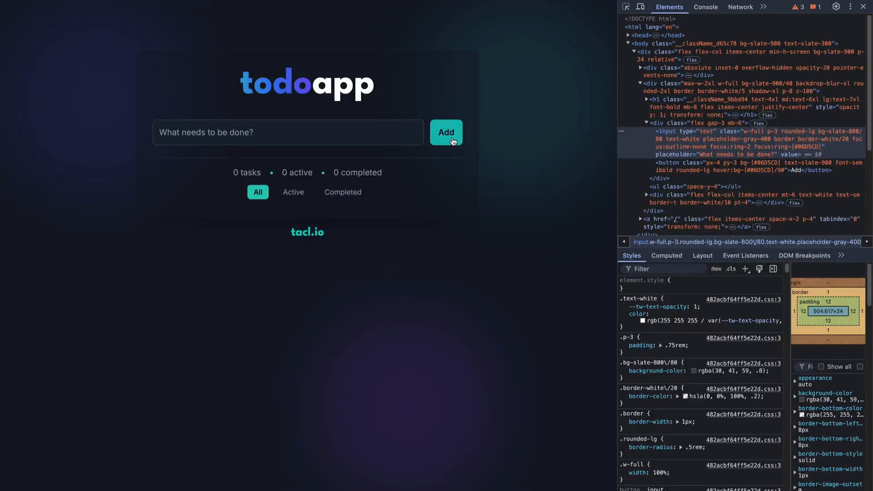
Inspect the todo app's Add button, and start a new web element named "Add button" with the tag Button.
{"action": "left_click", "coordinate": [627, 6]}
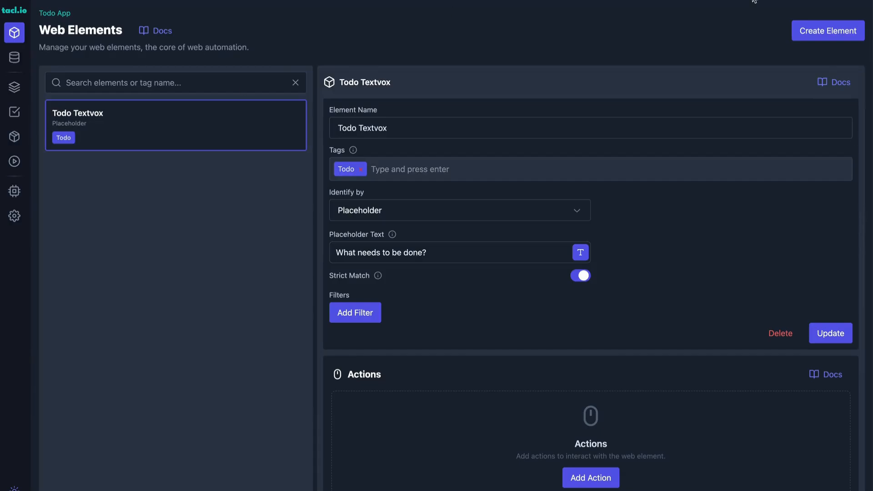
{"action": "left_click", "coordinate": [829, 31]}
{"action": "left_click", "coordinate": [393, 130]}
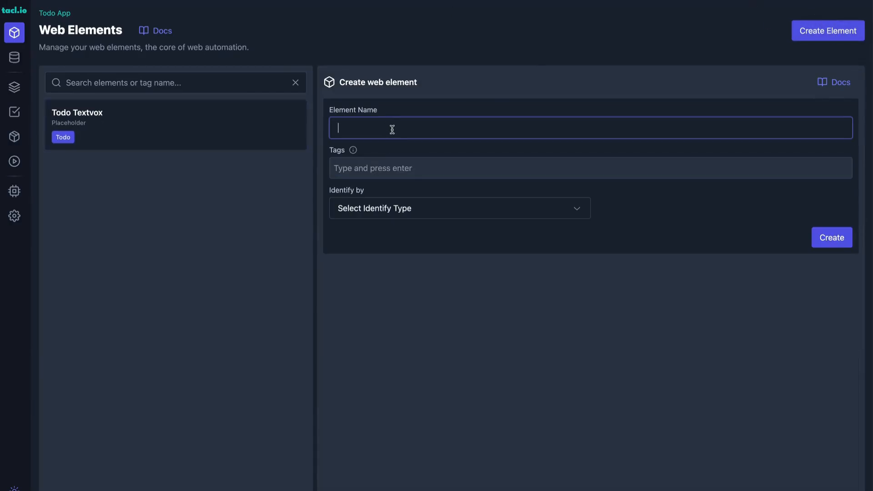
{"action": "type", "text": "To"}
{"action": "key", "text": "BackSpace"}
{"action": "key", "text": "BackSpace"}
{"action": "type", "text": "Add button"}
{"action": "key", "text": "Tab"}
{"action": "type", "text": "Button"}
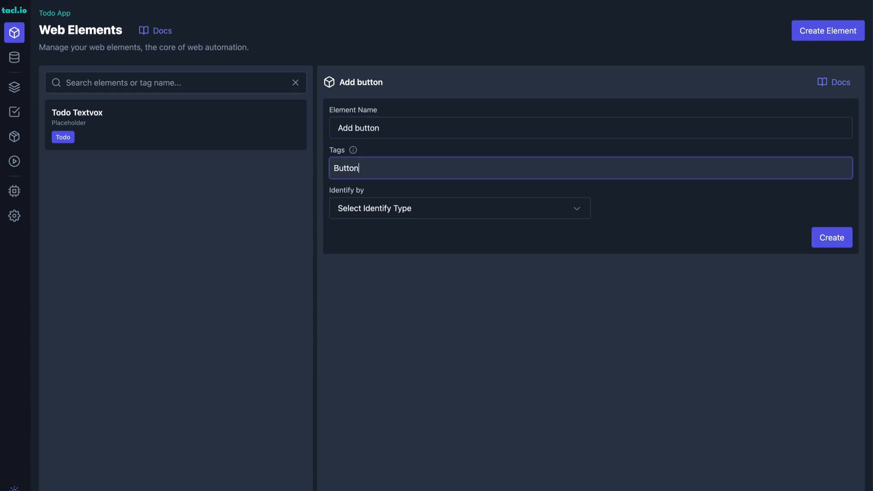
{"action": "key", "text": "Return"}
Identify the Add button element by role, using the role "button" and the name "Add".
{"action": "left_click", "coordinate": [439, 213]}
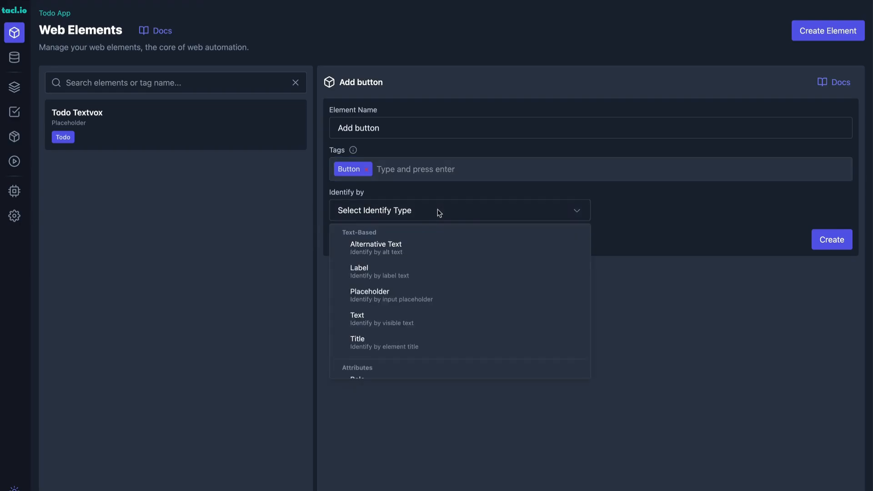
{"action": "scroll", "coordinate": [445, 272], "scroll_direction": "down", "scroll_amount": 3}
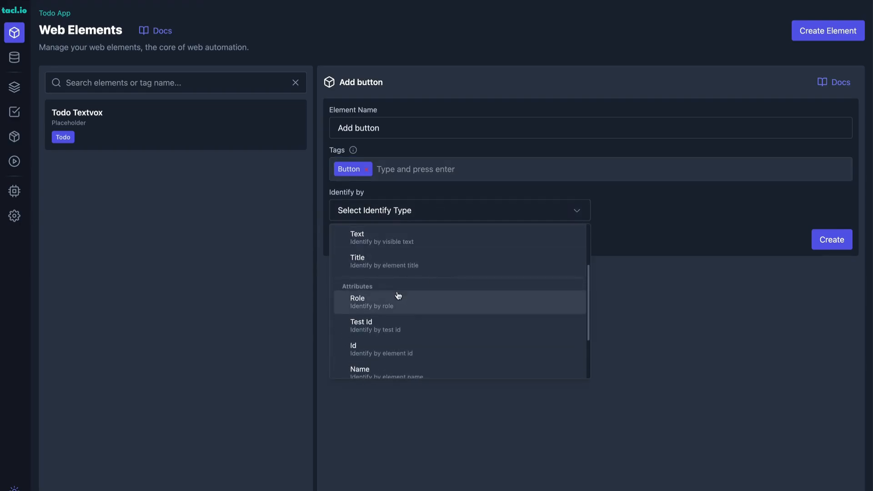
{"action": "left_click", "coordinate": [419, 308]}
{"action": "left_click", "coordinate": [395, 254]}
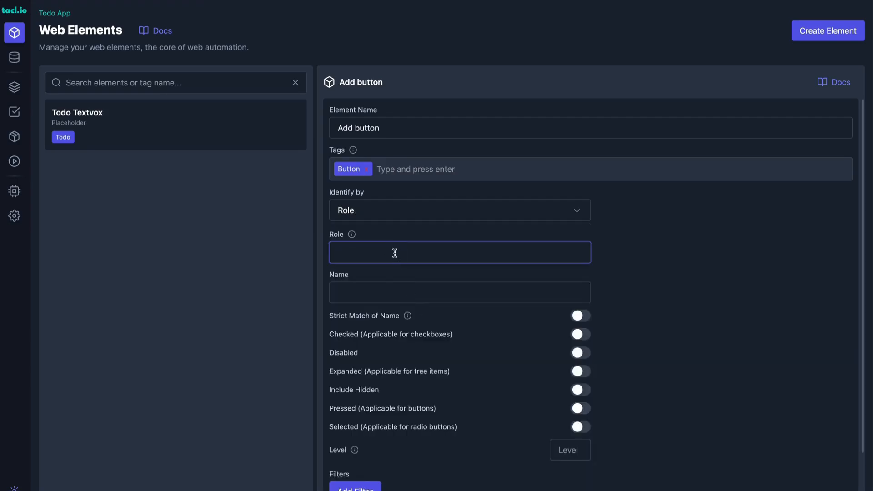
{"action": "type", "text": "button"}
{"action": "key", "text": "Tab"}
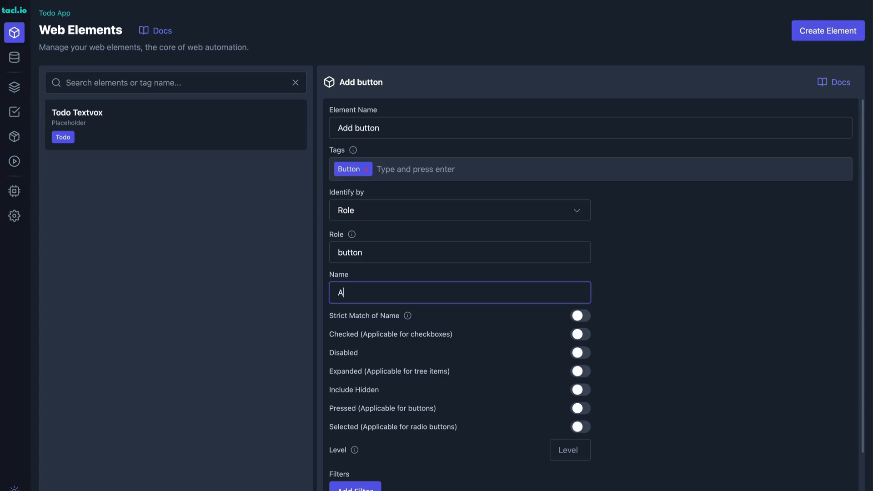
Enable strict matching of the name and create the Add button element.
{"action": "scroll", "coordinate": [578, 355], "scroll_direction": "down", "scroll_amount": 1}
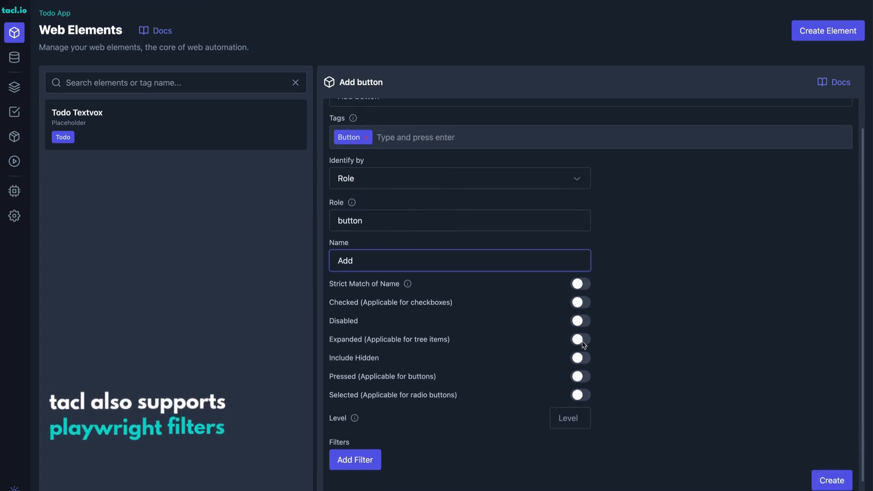
{"action": "left_click", "coordinate": [584, 287]}
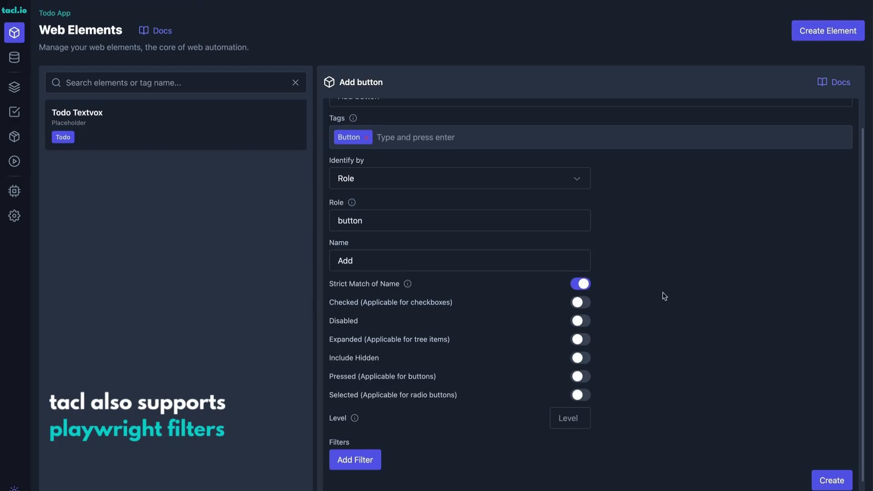
{"action": "scroll", "coordinate": [808, 448], "scroll_direction": "down", "scroll_amount": 1}
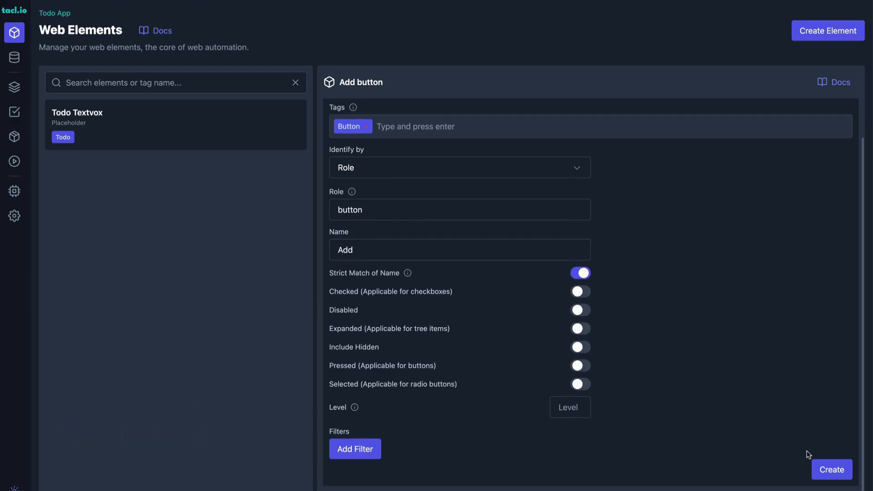
{"action": "left_click", "coordinate": [835, 475]}
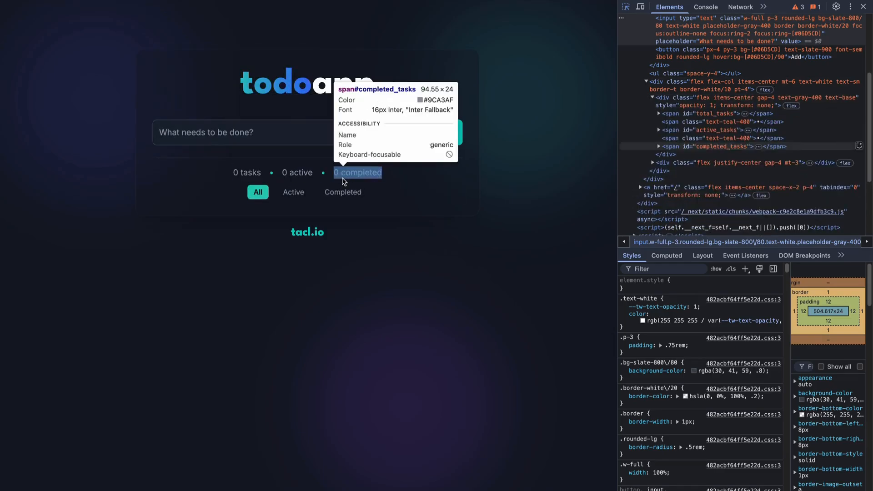
Copy the id of the todo app's total tasks counter, and start a web element named "All Tasks" tagged Stats.
{"action": "left_click", "coordinate": [258, 175]}
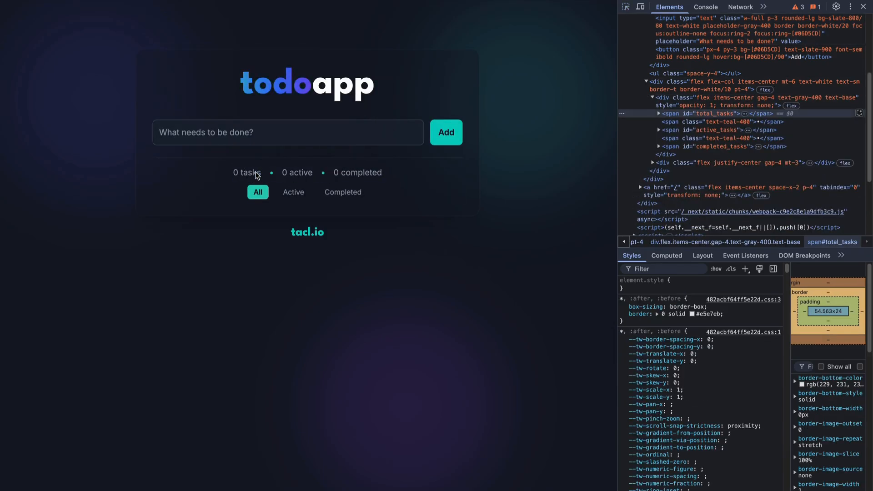
{"action": "double_click", "coordinate": [716, 114]}
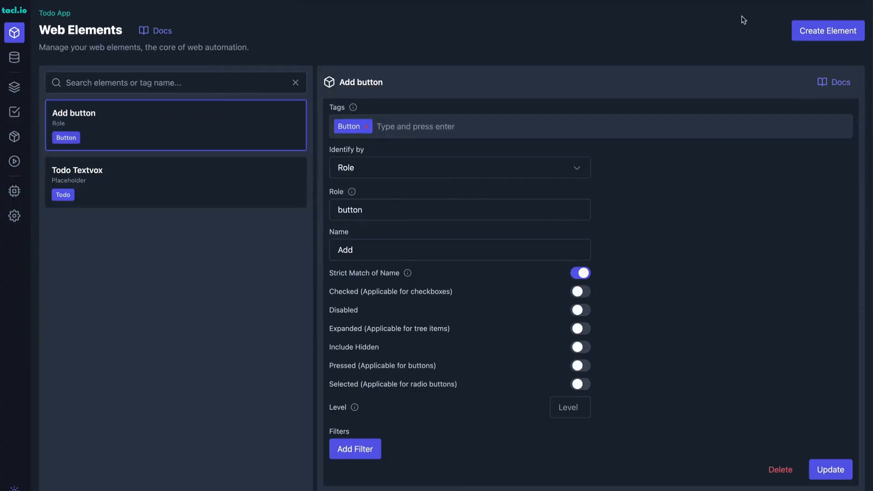
{"action": "left_click", "coordinate": [828, 30]}
{"action": "left_click", "coordinate": [378, 127]}
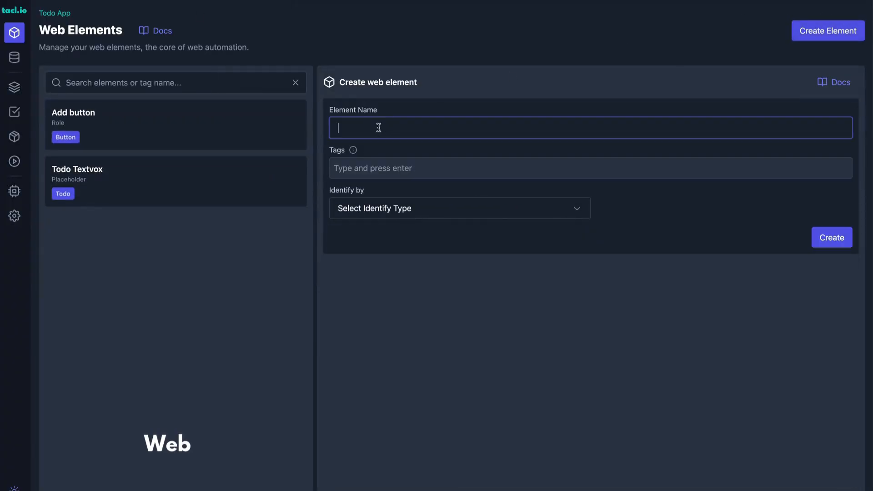
{"action": "type", "text": "All Tasks"}
{"action": "key", "text": "Tab"}
{"action": "type", "text": "Stats"}
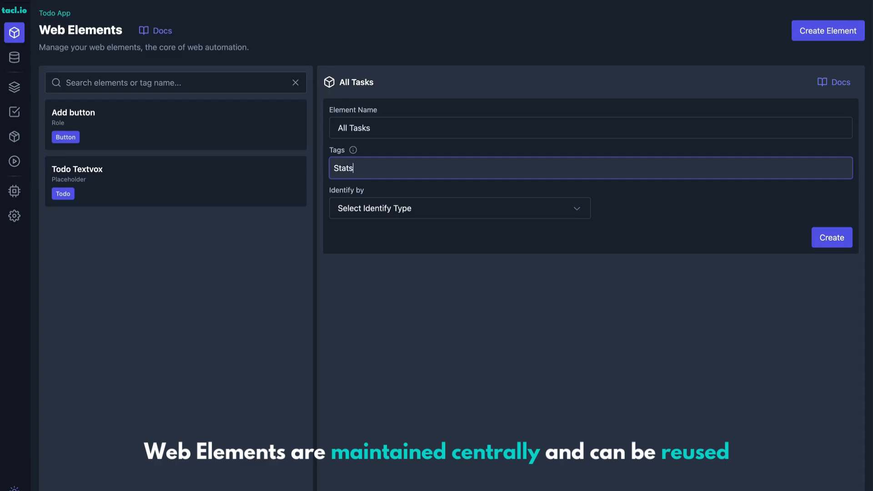
{"action": "key", "text": "Return"}
Identify the All Tasks element by the id total_tasks and create it.
{"action": "left_click", "coordinate": [409, 209]}
{"action": "scroll", "coordinate": [416, 300], "scroll_direction": "down", "scroll_amount": 3}
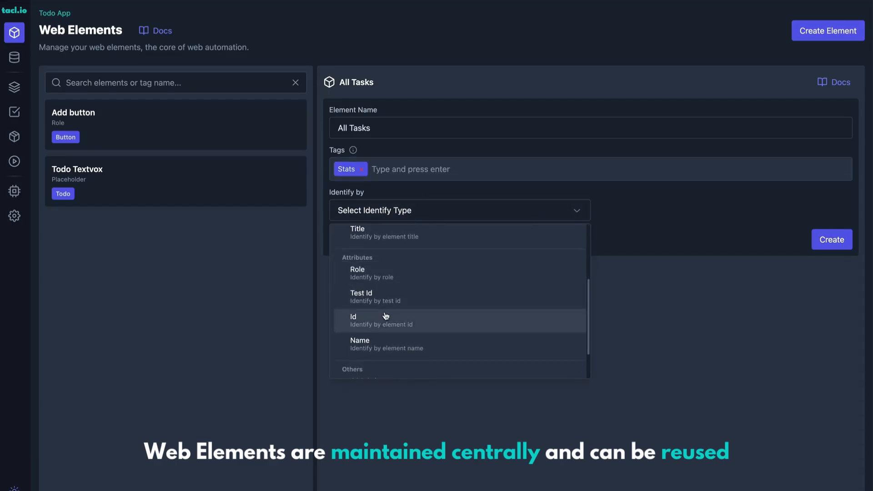
{"action": "left_click", "coordinate": [386, 316]}
{"action": "left_click", "coordinate": [384, 250]}
{"action": "type", "text": "total_tasks"}
{"action": "left_click", "coordinate": [832, 313]}
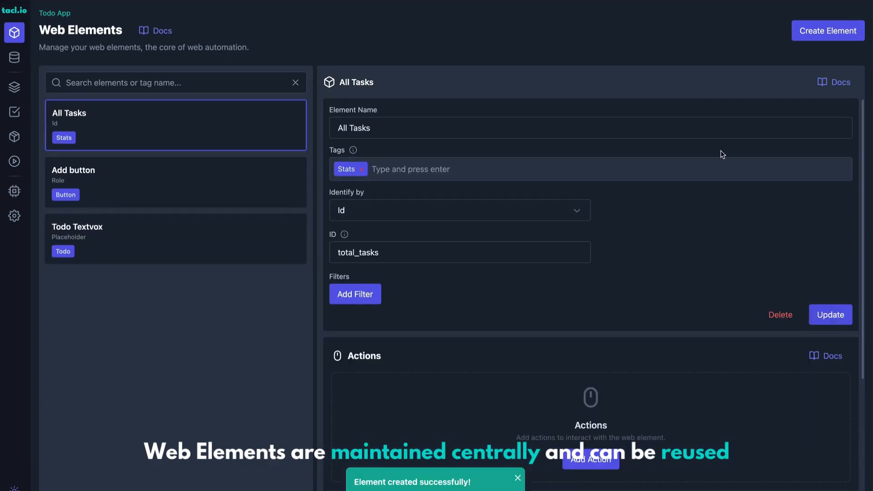
Start a new web element named "Active Tasks" with the existing Stats tag.
{"action": "left_click", "coordinate": [828, 30]}
{"action": "left_click", "coordinate": [366, 124]}
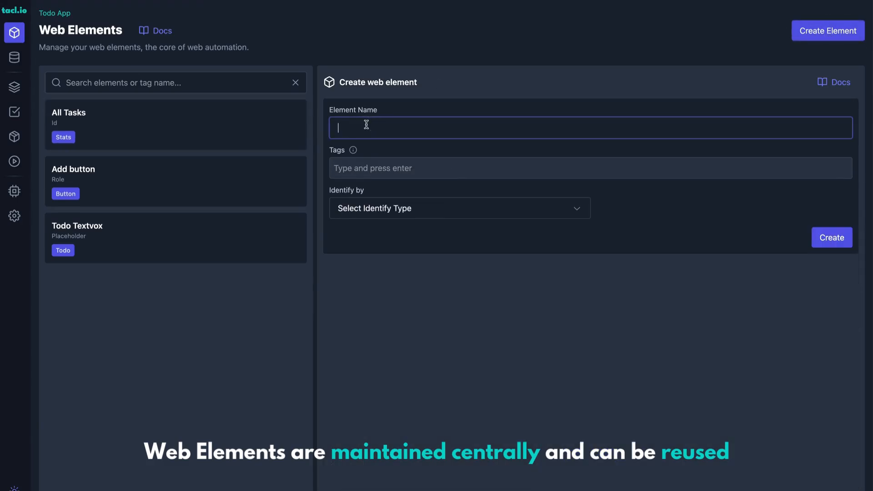
{"action": "type", "text": "Active Tasks"}
{"action": "key", "text": "Tab"}
{"action": "type", "text": "S"}
{"action": "left_click", "coordinate": [356, 193]}
Identify the Active Tasks element by the id active_tasks copied from the todo app's markup, and create it.
{"action": "left_click", "coordinate": [368, 210]}
{"action": "scroll", "coordinate": [373, 296], "scroll_direction": "down", "scroll_amount": 3}
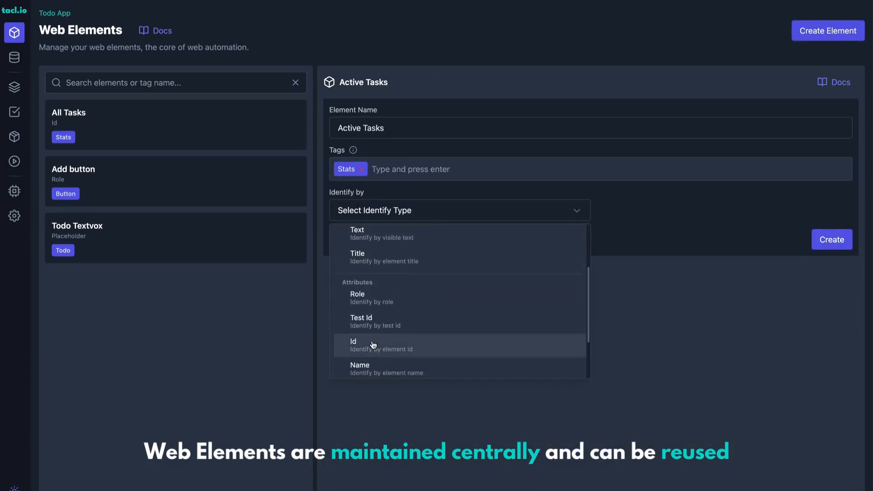
{"action": "left_click", "coordinate": [371, 343]}
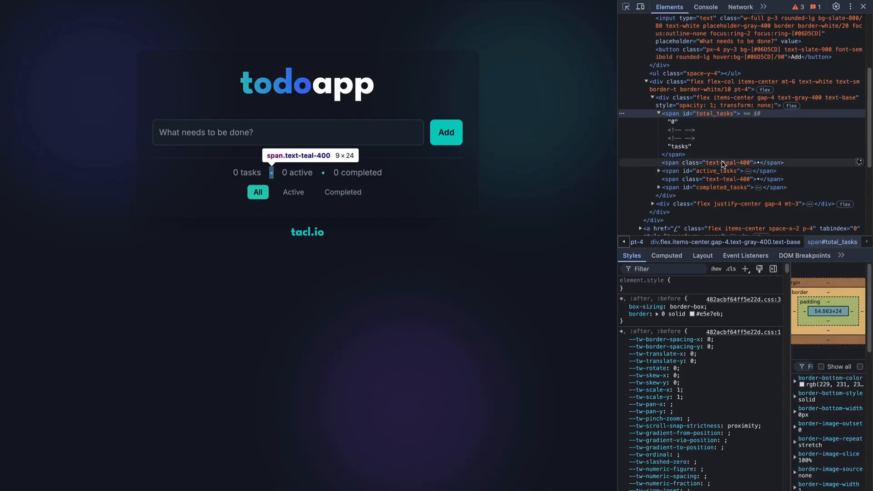
{"action": "double_click", "coordinate": [717, 171]}
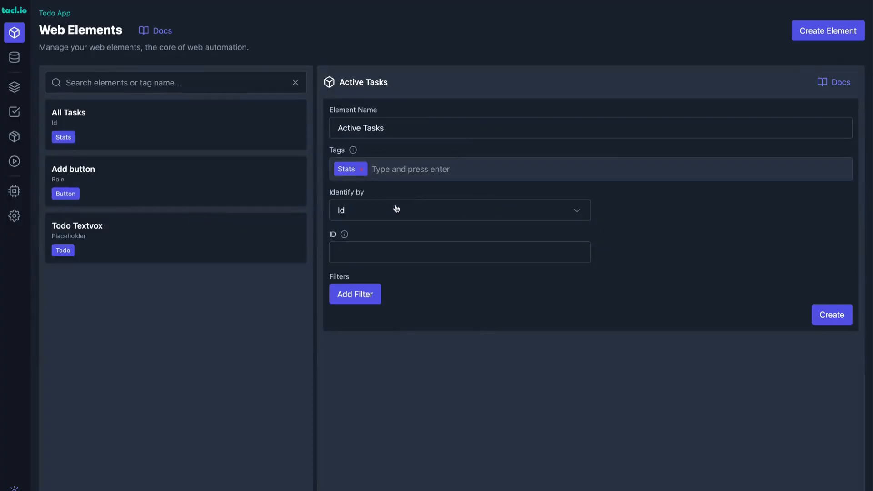
{"action": "type", "text": "active_tasks"}
{"action": "left_click", "coordinate": [832, 315]}
Start a new web element named "Completed Tasks" with the existing Stats tag.
{"action": "left_click", "coordinate": [829, 30]}
{"action": "left_click", "coordinate": [376, 128]}
{"action": "type", "text": "Completed Tasks"}
{"action": "key", "text": "Tab"}
{"action": "type", "text": "s"}
{"action": "key", "text": "Tab"}
{"action": "key", "text": "Return"}
Identify the Completed Tasks element by the id completed_tasks copied from the todo app's markup, and create it.
{"action": "left_click", "coordinate": [402, 210]}
{"action": "scroll", "coordinate": [382, 336], "scroll_direction": "down", "scroll_amount": 2}
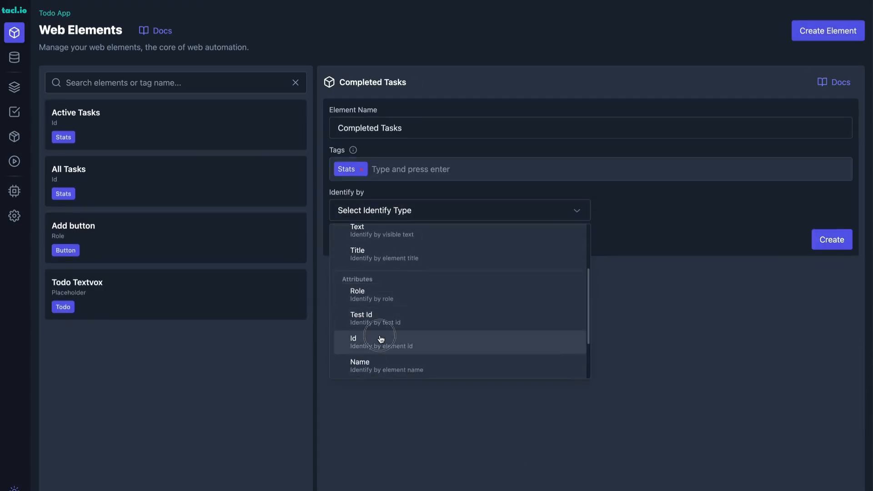
{"action": "left_click", "coordinate": [381, 339]}
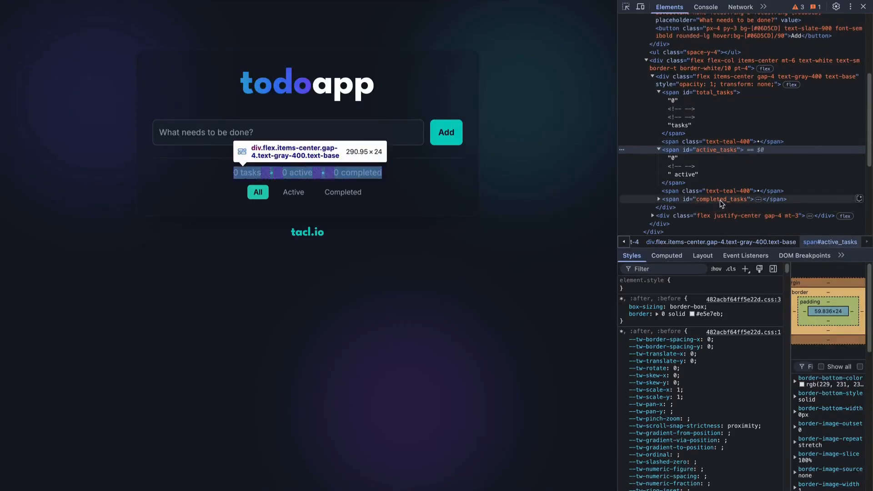
{"action": "double_click", "coordinate": [721, 200]}
{"action": "key", "text": "ctrl+c"}
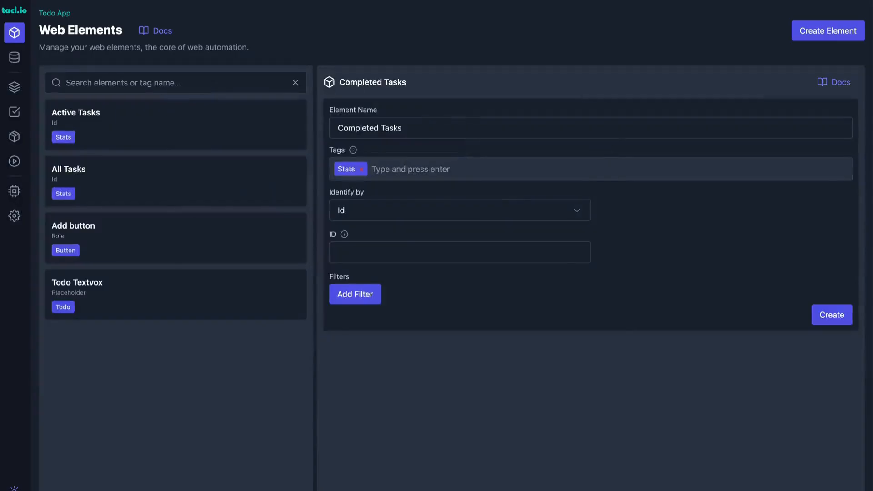
{"action": "left_click", "coordinate": [366, 247]}
{"action": "key", "text": "ctrl+v"}
{"action": "key", "text": "Return"}
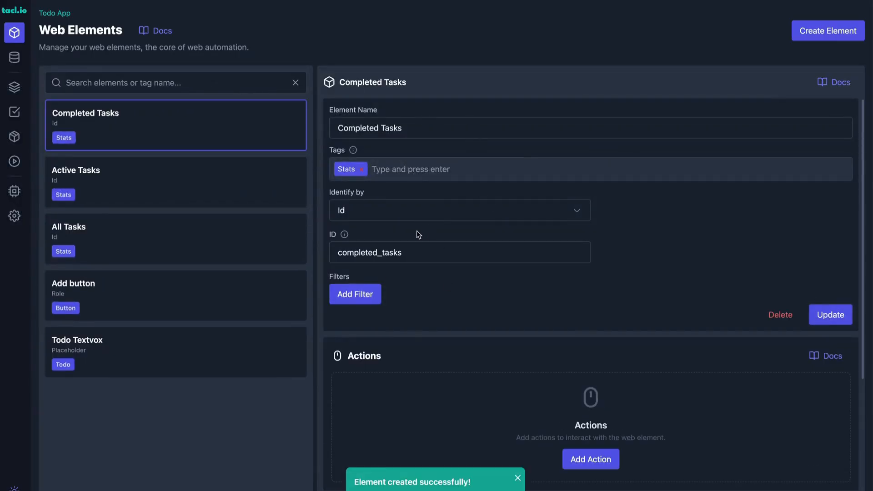
{"action": "scroll", "coordinate": [414, 361], "scroll_direction": "down", "scroll_amount": 3}
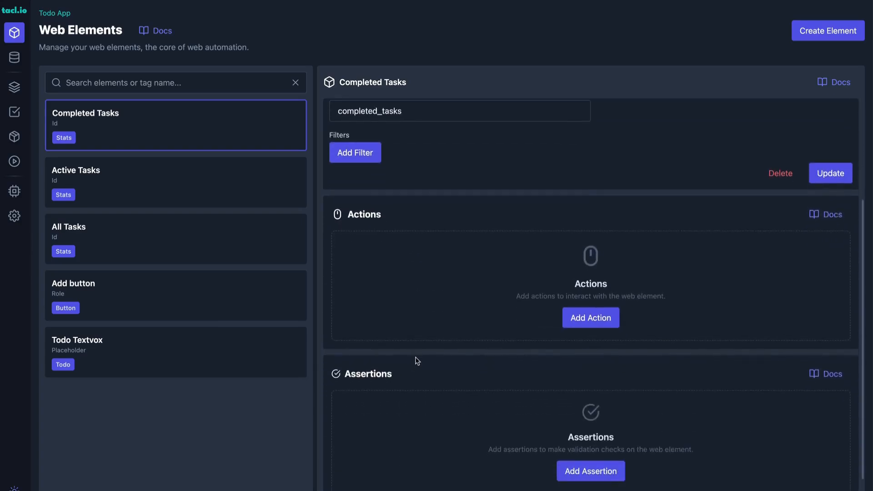
{"action": "scroll", "coordinate": [445, 337], "scroll_direction": "up", "scroll_amount": 3}
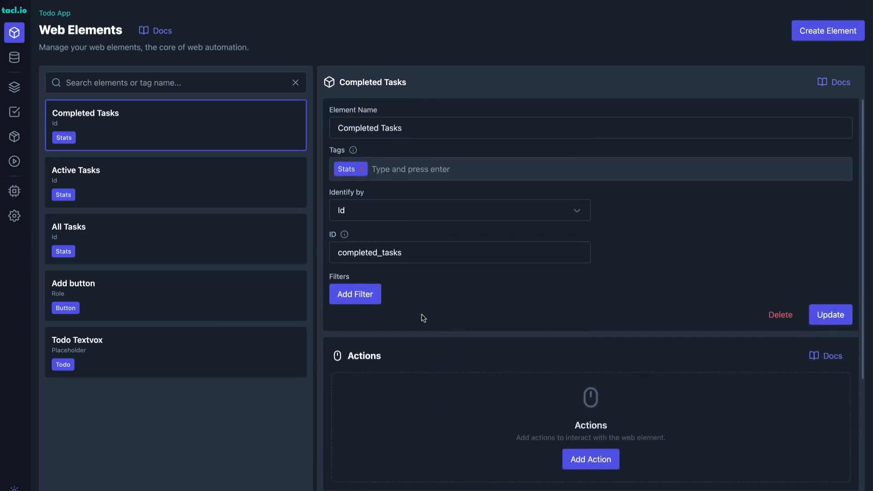
Start a new testcase with "Todo Creation" as both its name and its description.
{"action": "left_click", "coordinate": [14, 112]}
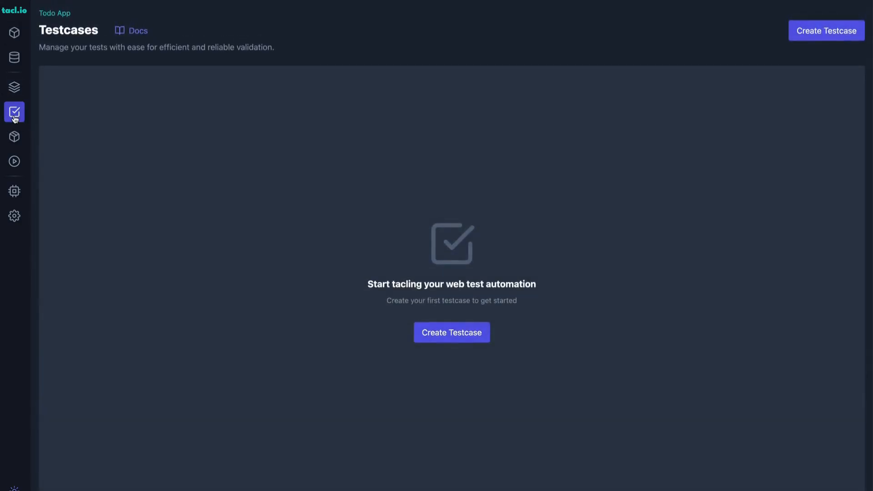
{"action": "left_click", "coordinate": [806, 36]}
{"action": "left_click", "coordinate": [346, 217]}
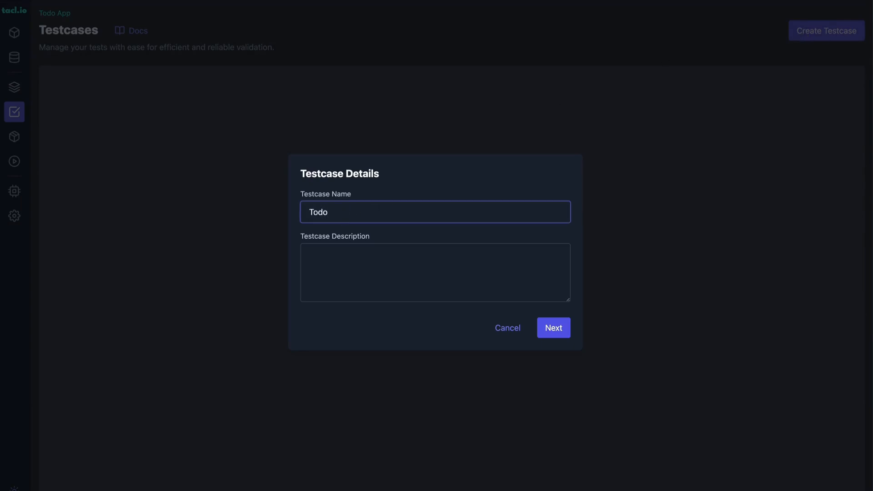
{"action": "type", "text": "Todo Creation"}
{"action": "key", "text": "Tab"}
{"action": "key", "text": "shift+Tab"}
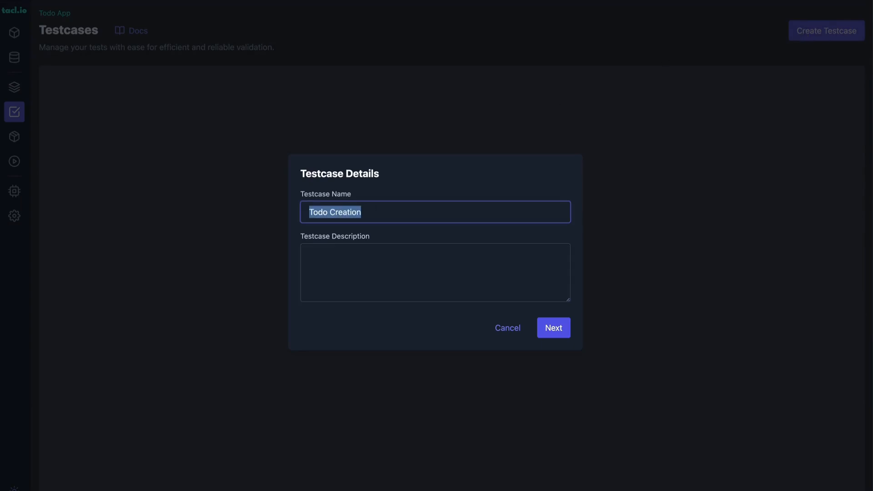
{"action": "key", "text": "ctrl+c"}
{"action": "key", "text": "Tab"}
{"action": "key", "text": "ctrl+v"}
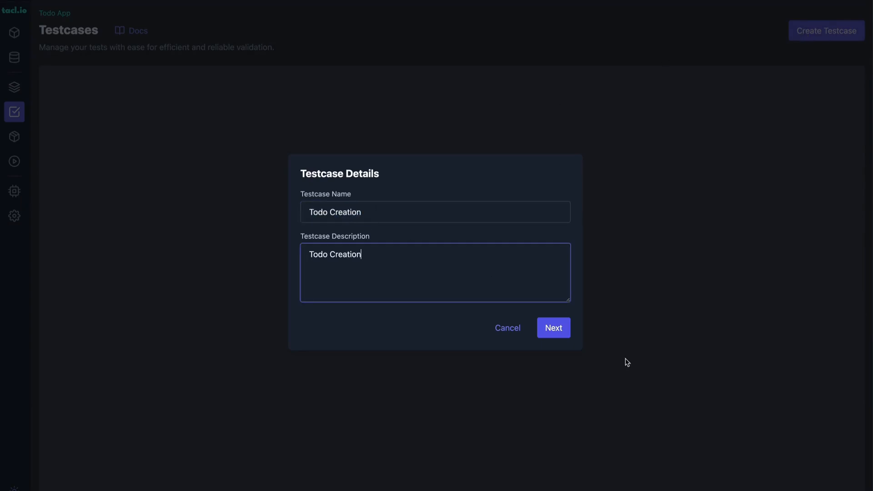
{"action": "left_click", "coordinate": [556, 329]}
{"action": "left_click", "coordinate": [375, 113]}
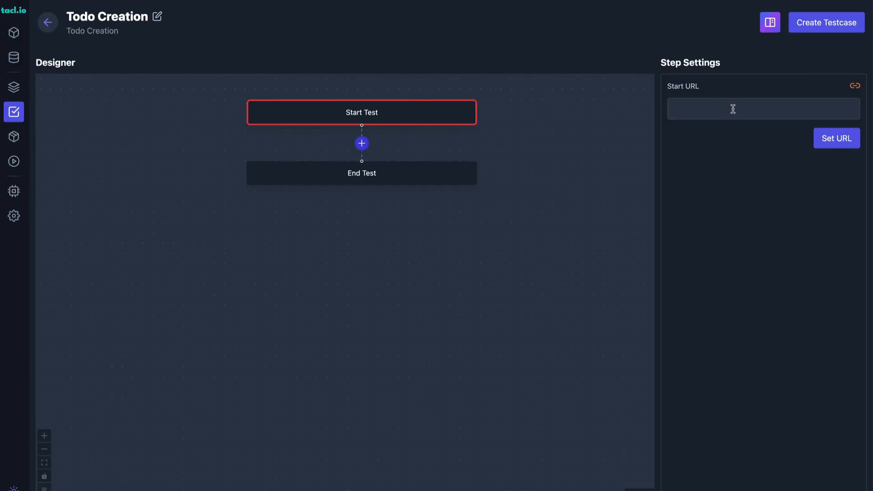
{"action": "left_click", "coordinate": [733, 110]}
{"action": "key", "text": "ctrl+v"}
{"action": "left_click", "coordinate": [836, 141]}
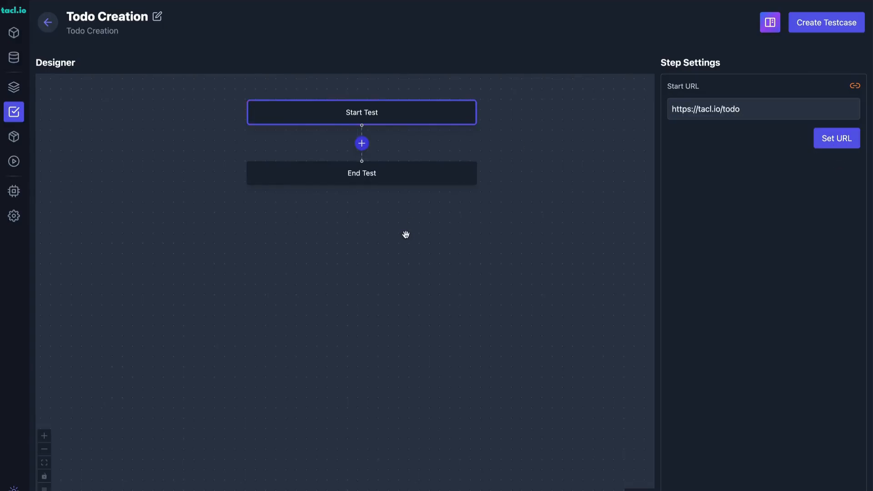
Add an element action step between Start Test and End Test that targets the Todo Textvox element.
{"action": "left_click", "coordinate": [362, 143]}
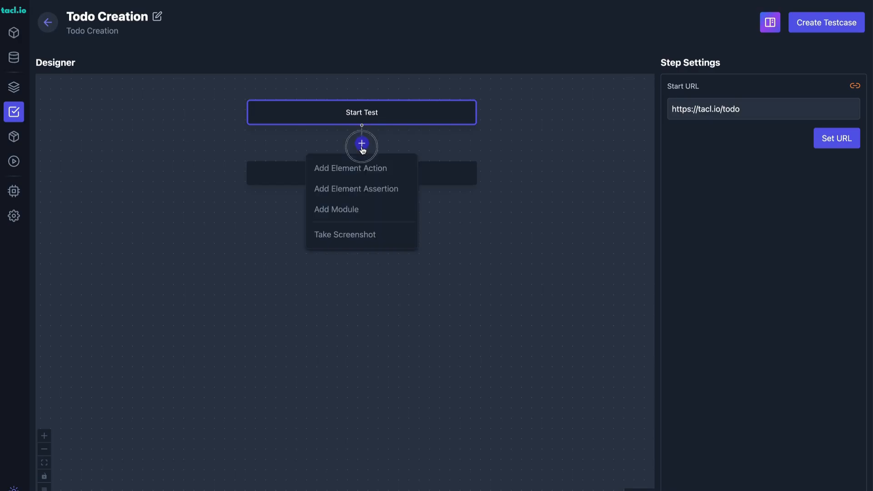
{"action": "left_click", "coordinate": [370, 177]}
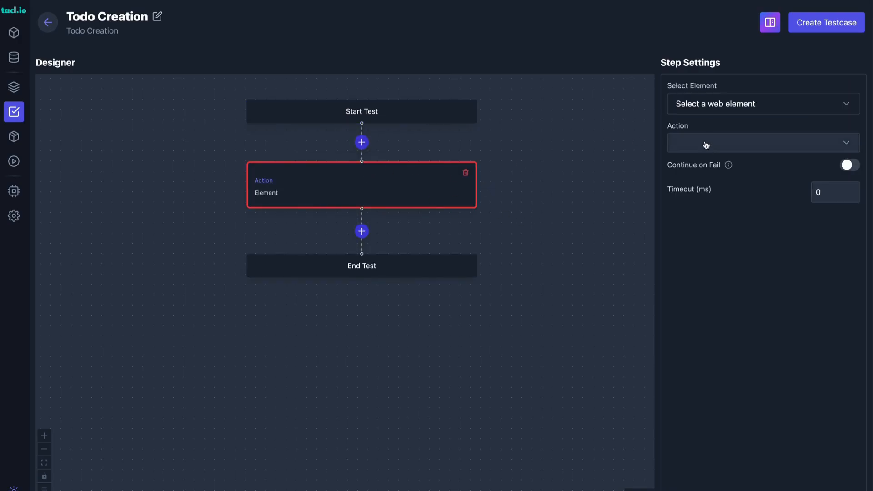
{"action": "left_click", "coordinate": [736, 103]}
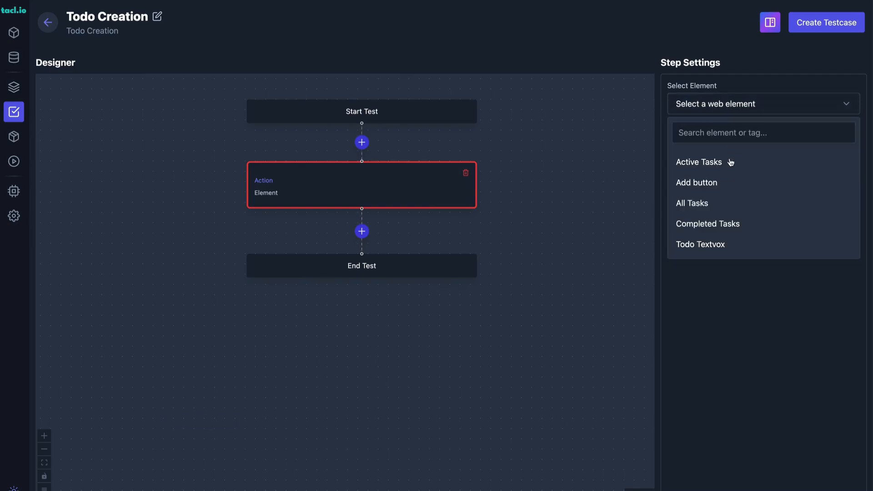
{"action": "left_click", "coordinate": [729, 249]}
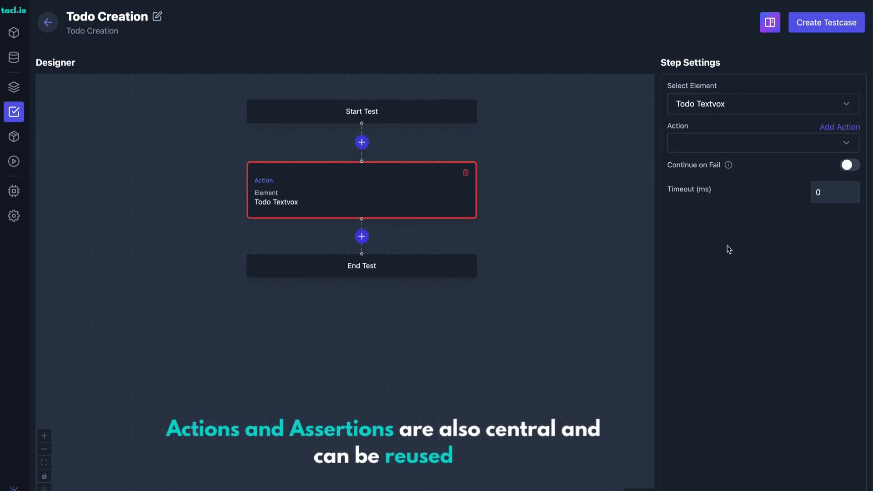
Create a Fill action named "First Todo" with the value "Do Yoga" for the Todo Textvox step.
{"action": "left_click", "coordinate": [841, 130]}
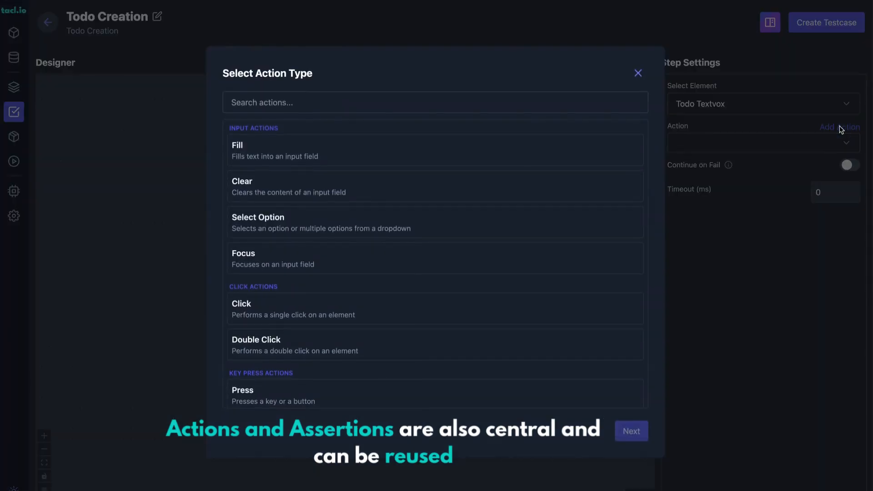
{"action": "left_click", "coordinate": [304, 151]}
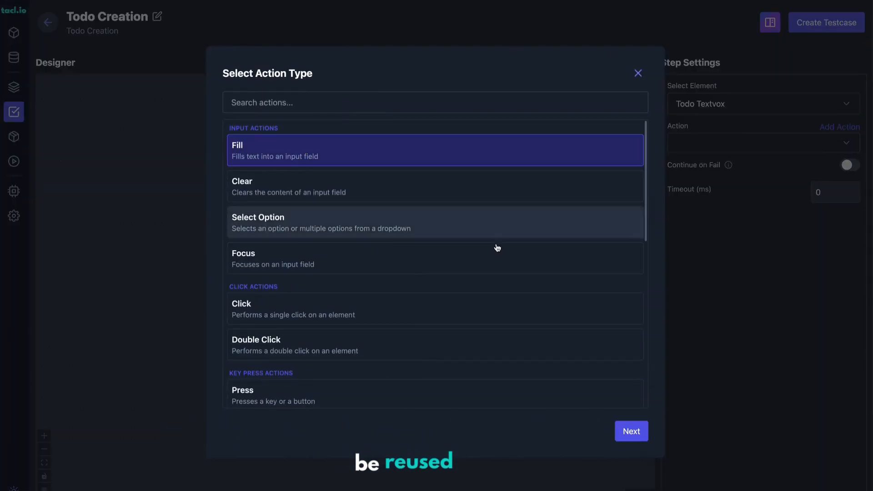
{"action": "left_click", "coordinate": [631, 432]}
{"action": "left_click", "coordinate": [313, 112]}
{"action": "type", "text": "First Todo"}
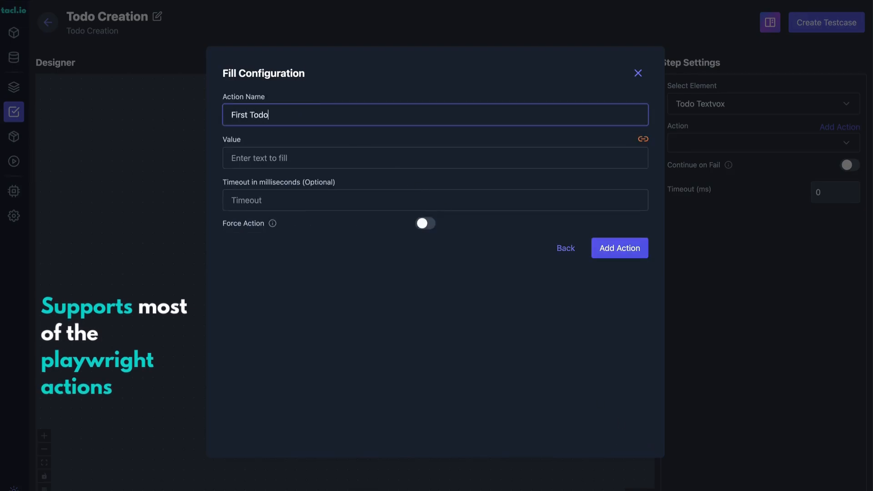
{"action": "key", "text": "Tab"}
{"action": "key", "text": "Tab"}
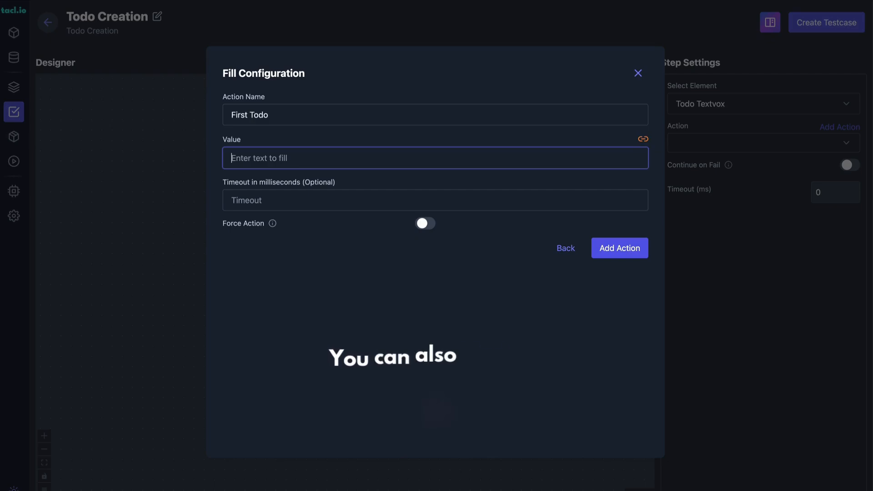
{"action": "type", "text": "Y"}
{"action": "key", "text": "BackSpace"}
{"action": "type", "text": "Do"}
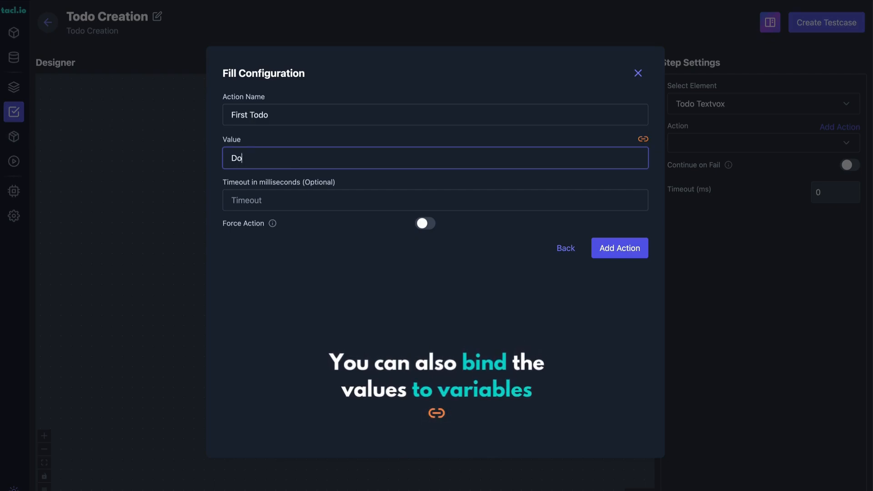
{"action": "type", "text": " Yoga"}
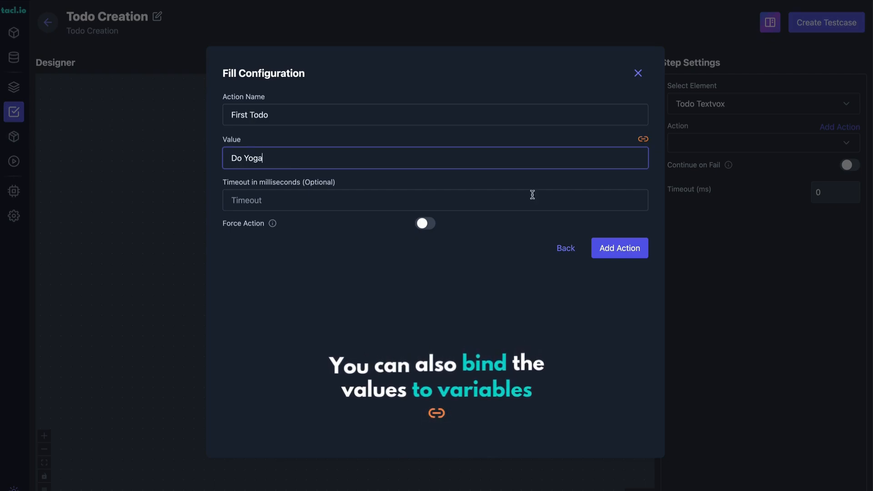
{"action": "left_click", "coordinate": [609, 248]}
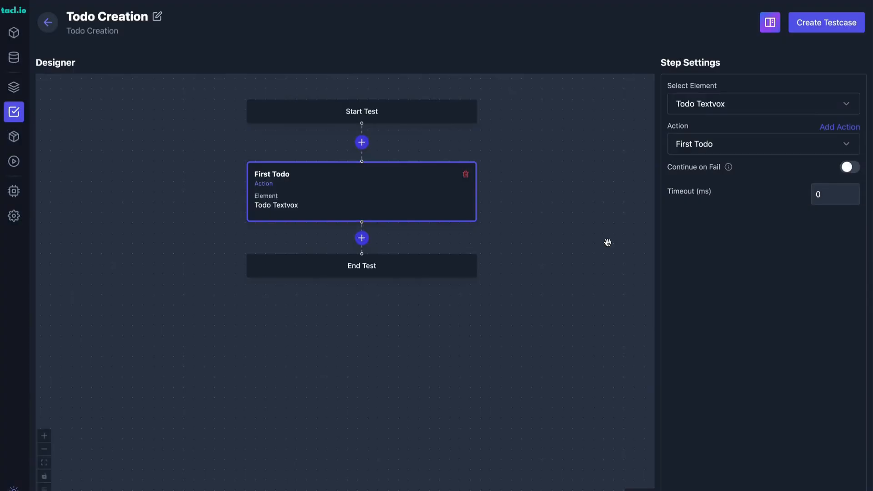
Add another element action step after First Todo that targets the Add button element.
{"action": "left_click", "coordinate": [363, 239]}
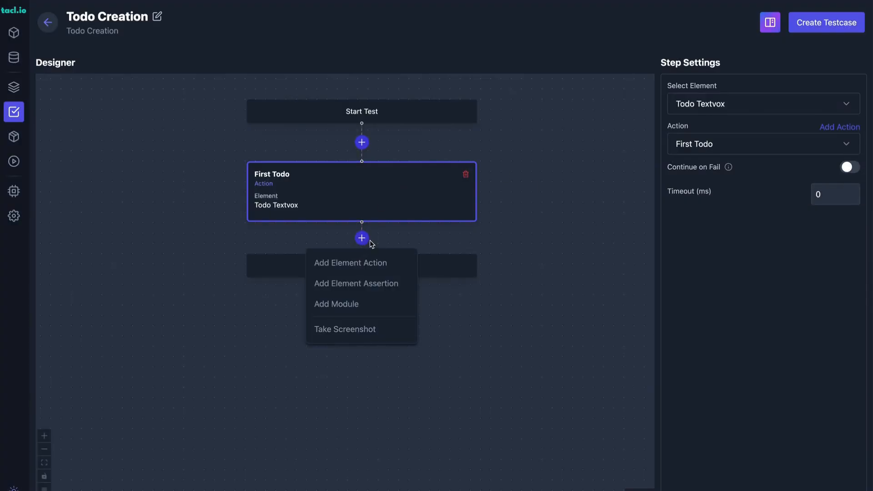
{"action": "left_click", "coordinate": [374, 268]}
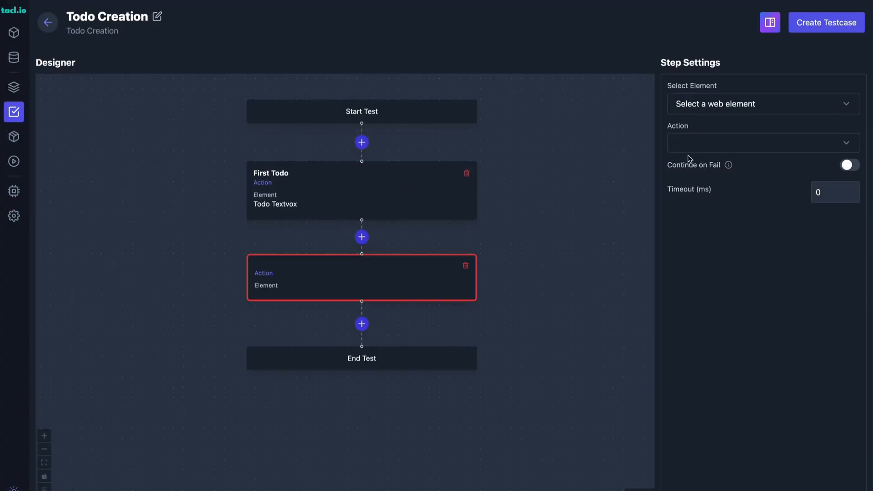
{"action": "left_click", "coordinate": [758, 105]}
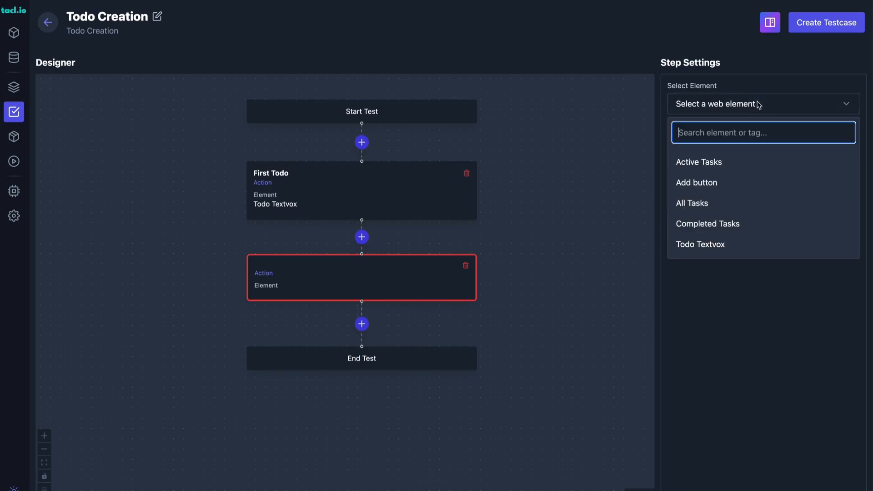
{"action": "left_click", "coordinate": [697, 184]}
Create a Click action named "Click Add" for the Add button step, keeping the Left button option.
{"action": "left_click", "coordinate": [839, 128]}
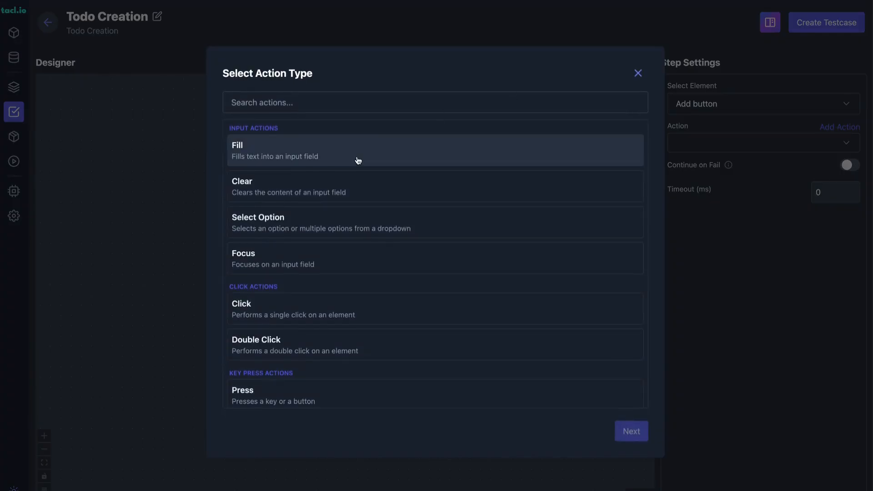
{"action": "left_click", "coordinate": [282, 311]}
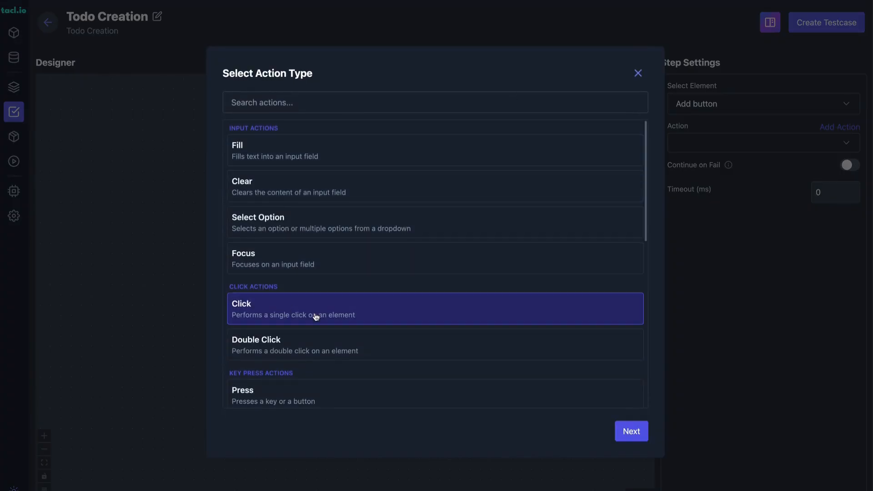
{"action": "left_click", "coordinate": [619, 432]}
{"action": "left_click", "coordinate": [307, 114]}
{"action": "type", "text": "Click Add"}
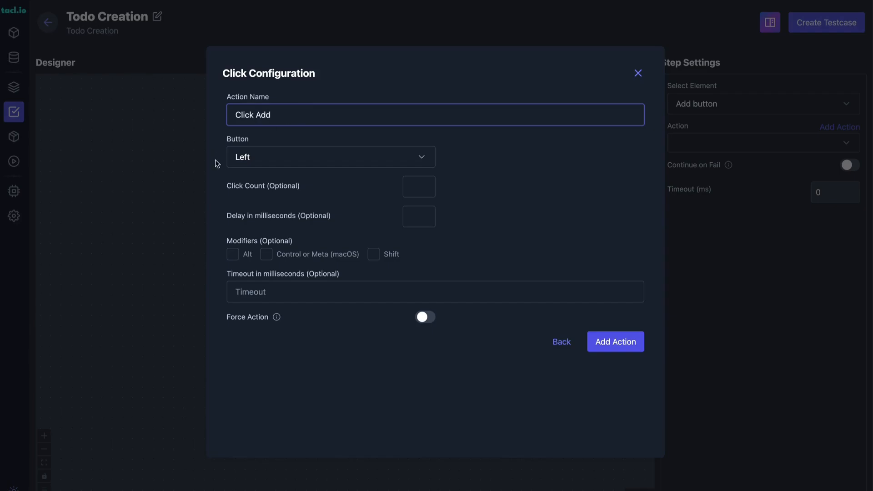
{"action": "left_click", "coordinate": [611, 351]}
Add an element assertion step after Click Add that targets the All Tasks element.
{"action": "left_click_drag", "start_coordinate": [563, 305], "coordinate": [560, 239]}
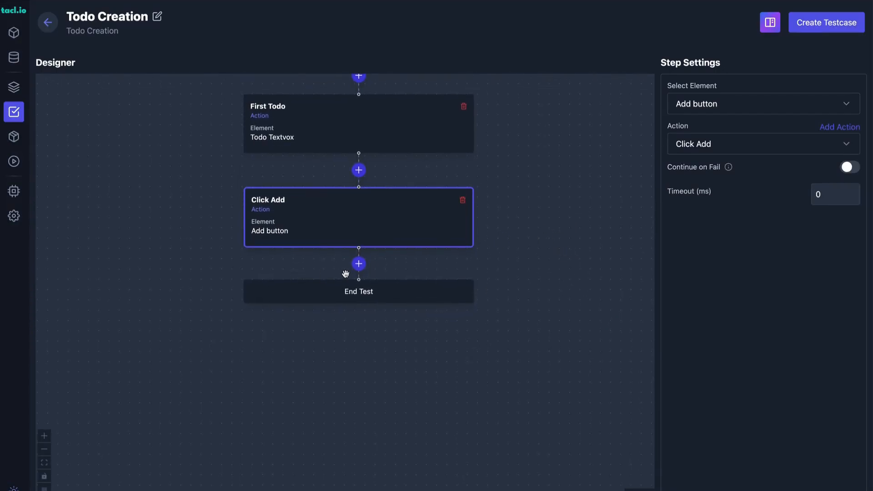
{"action": "left_click", "coordinate": [359, 265]}
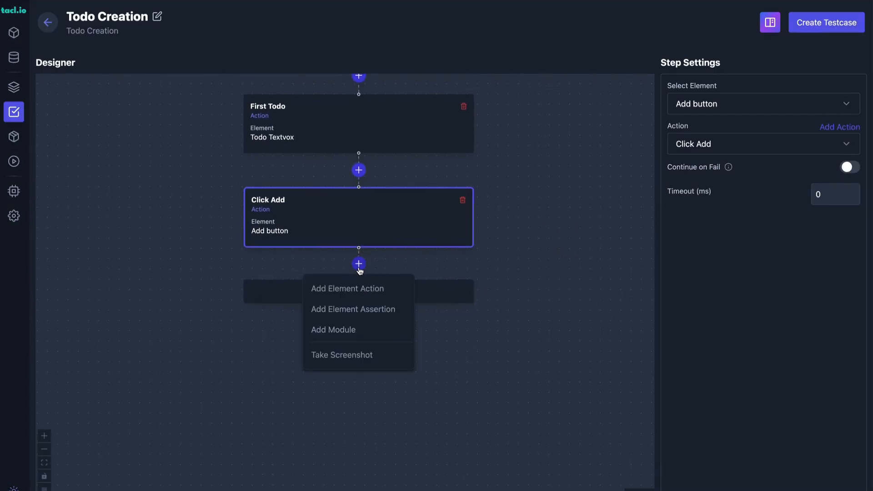
{"action": "left_click", "coordinate": [366, 310]}
{"action": "left_click", "coordinate": [753, 105]}
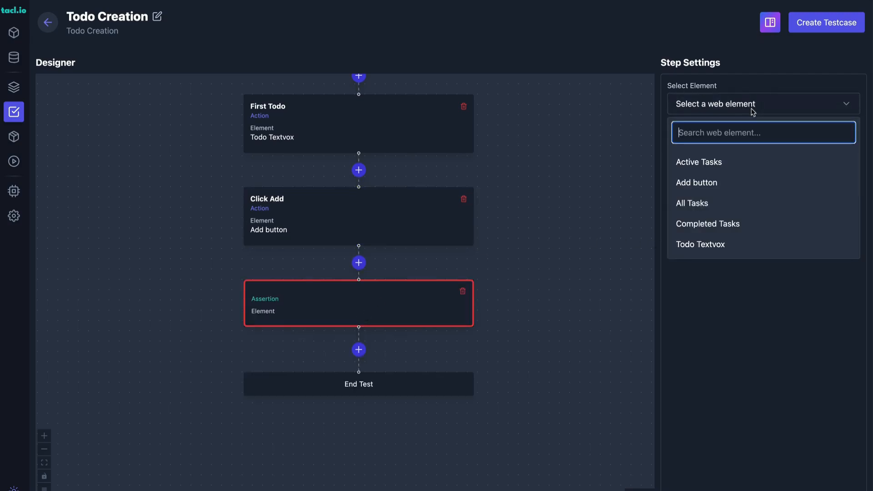
{"action": "left_click", "coordinate": [706, 205]}
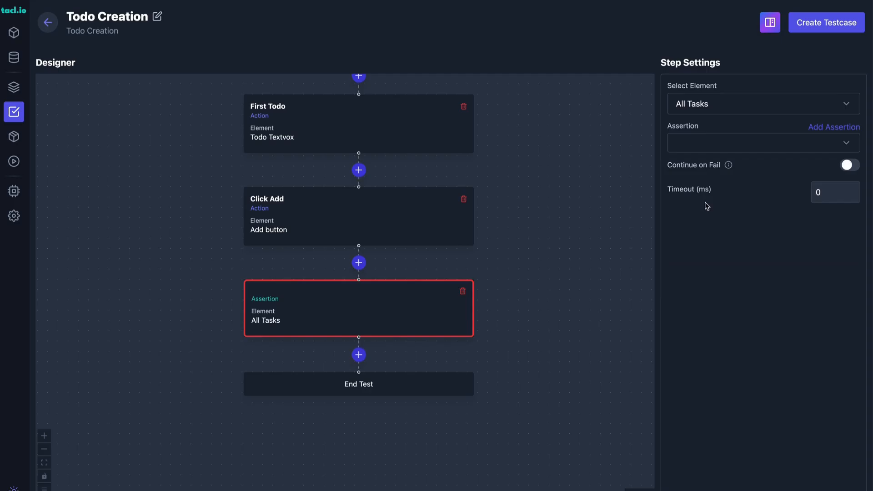
Start a new assertion of type To Contain Text for the All Tasks step.
{"action": "left_click", "coordinate": [819, 131]}
{"action": "scroll", "coordinate": [411, 271], "scroll_direction": "down", "scroll_amount": 3}
{"action": "scroll", "coordinate": [411, 271], "scroll_direction": "down", "scroll_amount": 1}
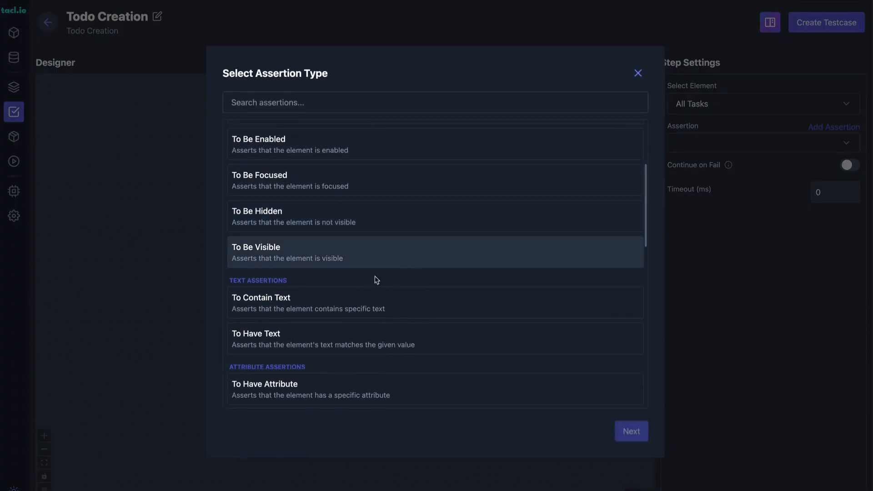
{"action": "left_click", "coordinate": [336, 305]}
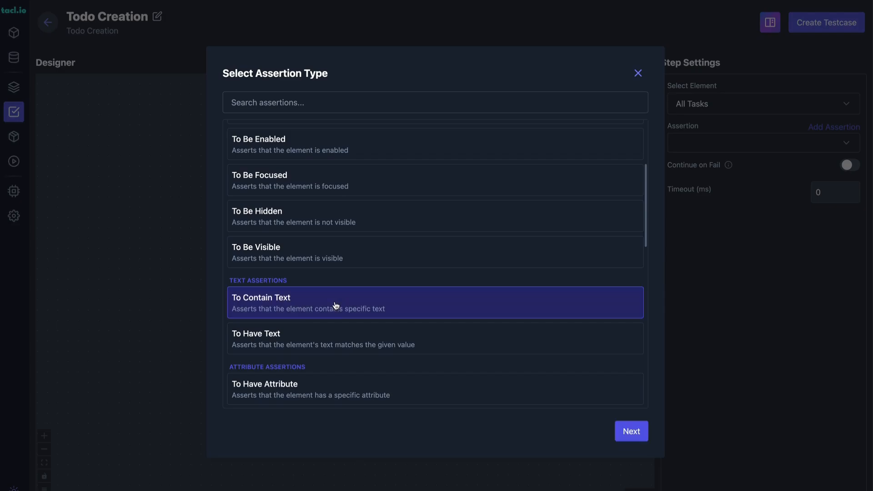
{"action": "left_click", "coordinate": [632, 434]}
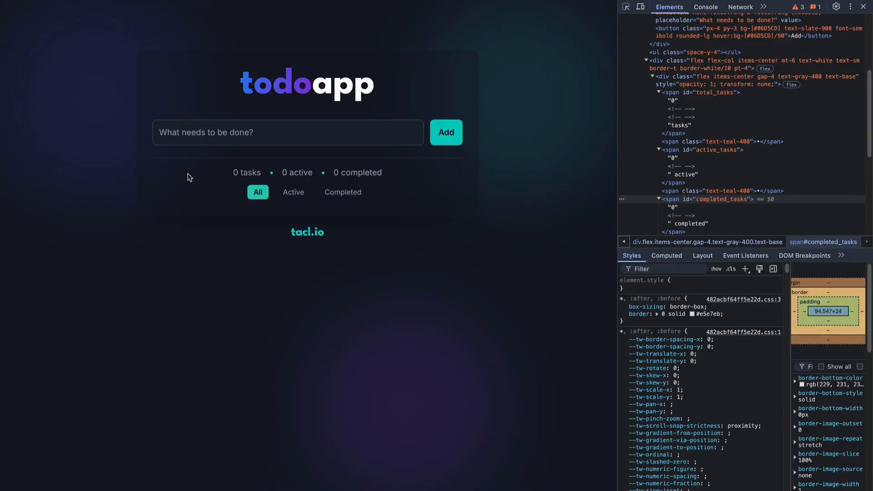
Switch to the todo app and add a task named "Yoga" to see how the task counters are worded.
{"action": "left_click", "coordinate": [261, 129]}
{"action": "type", "text": "Yog"}
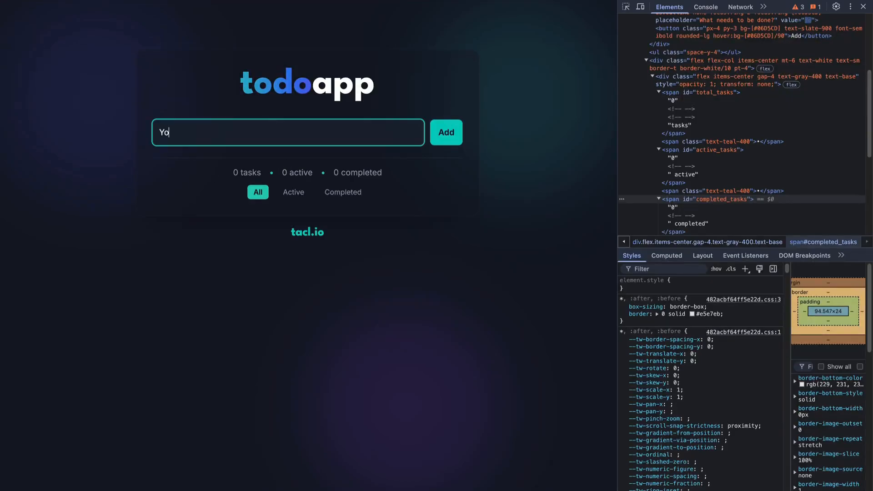
{"action": "type", "text": "a"}
{"action": "key", "text": "Return"}
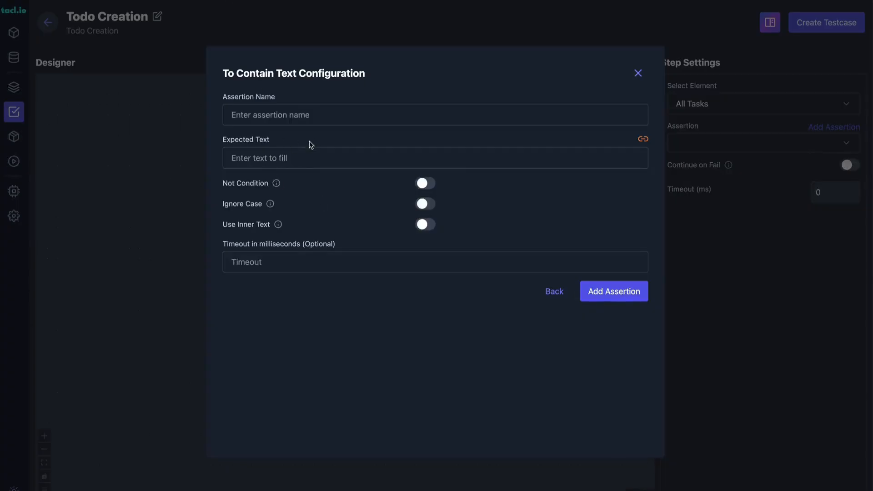
Back in tacl.io, name the assertion "All Tasks Assertion", set its expected text to the one-task count, and add it.
{"action": "left_click", "coordinate": [304, 119]}
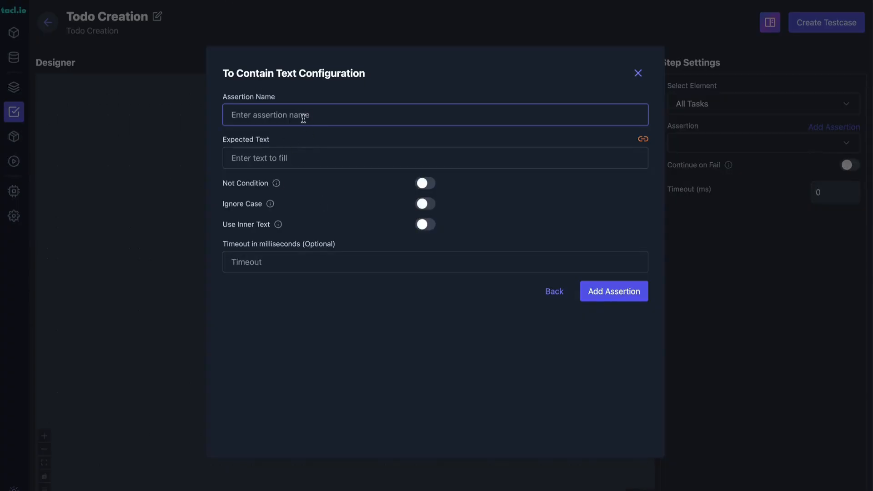
{"action": "type", "text": "All Tasks Assertion"}
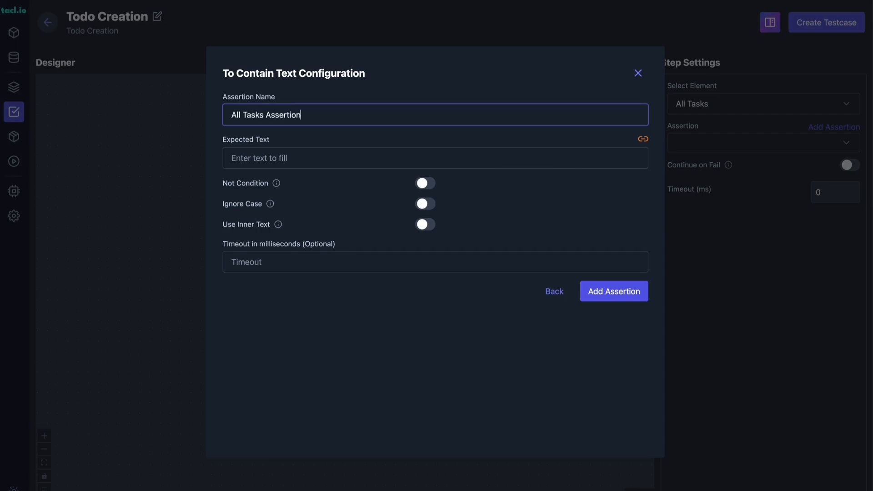
{"action": "key", "text": "Tab"}
{"action": "key", "text": "Tab"}
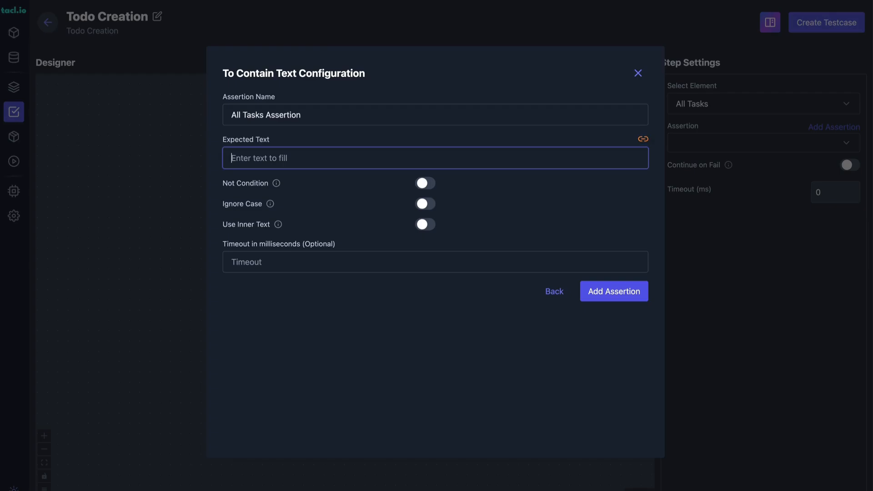
{"action": "type", "text": "1 task"}
{"action": "left_click", "coordinate": [610, 294]}
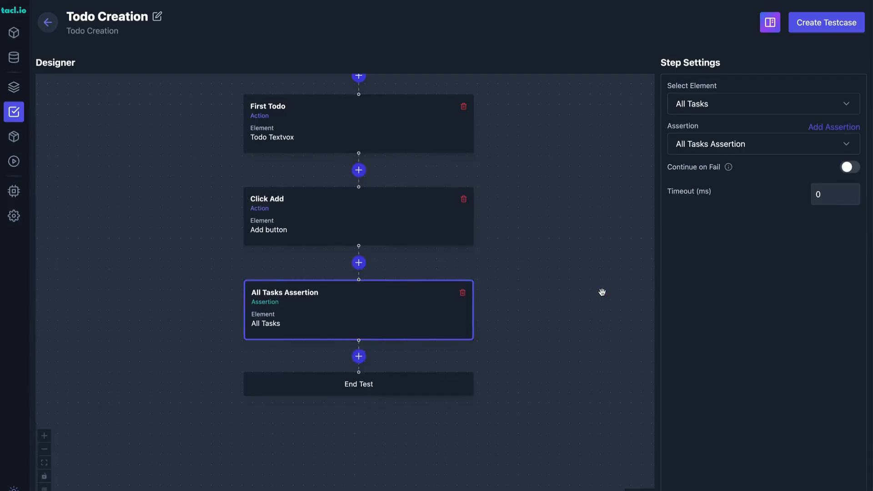
Add an element assertion step after All Tasks Assertion that targets the Active Tasks element.
{"action": "left_click_drag", "start_coordinate": [535, 350], "coordinate": [535, 277]}
{"action": "left_click", "coordinate": [359, 287]}
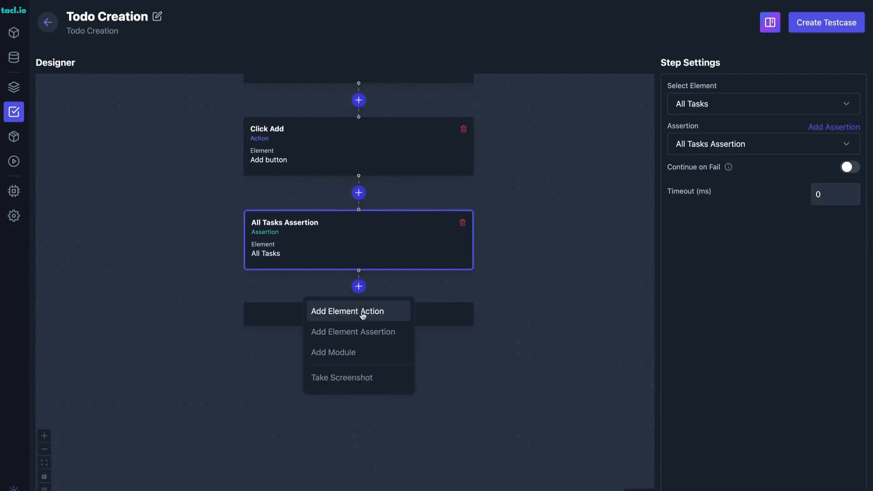
{"action": "left_click", "coordinate": [374, 334]}
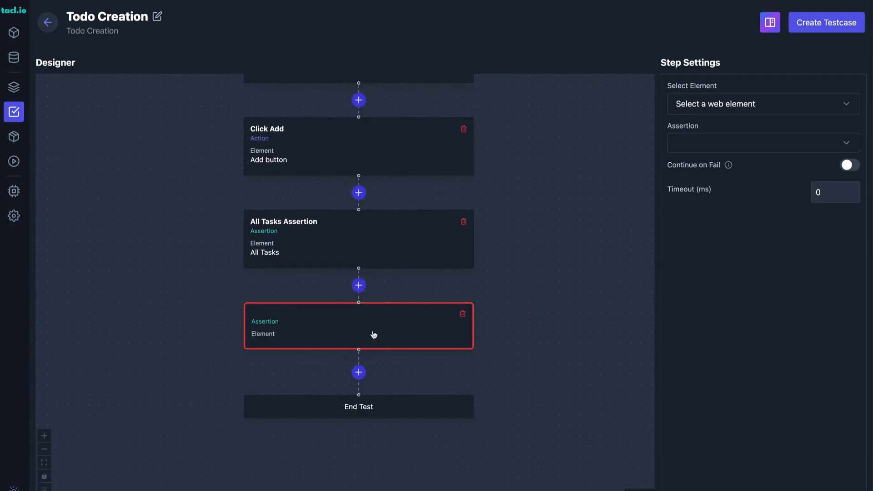
{"action": "left_click", "coordinate": [751, 105]}
{"action": "left_click", "coordinate": [713, 164]}
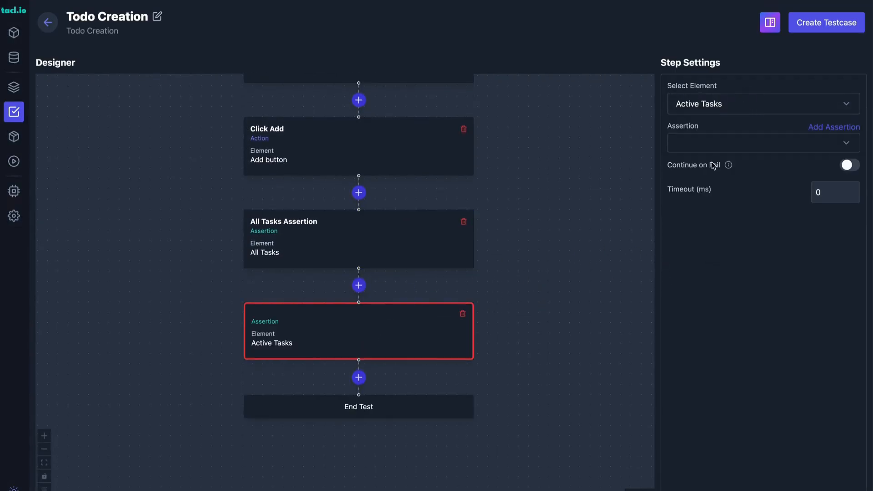
Add a To Contain Text assertion named "Active Assertion" with expected text "1 active" to the Active Tasks step.
{"action": "left_click", "coordinate": [834, 127]}
{"action": "scroll", "coordinate": [309, 182], "scroll_direction": "down", "scroll_amount": 3}
{"action": "left_click", "coordinate": [319, 295]}
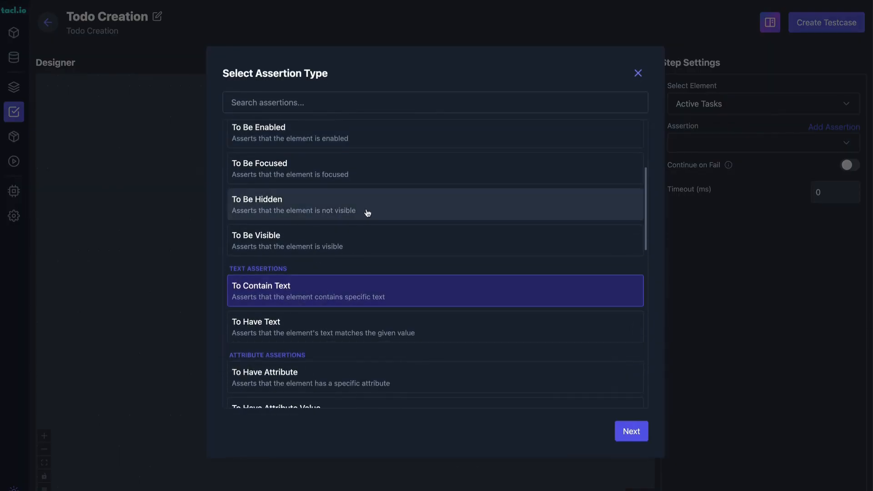
{"action": "left_click", "coordinate": [632, 431]}
{"action": "left_click", "coordinate": [314, 119]}
{"action": "type", "text": "Active Assertion"}
{"action": "key", "text": "Tab"}
{"action": "key", "text": "Tab"}
{"action": "type", "text": "1 a"}
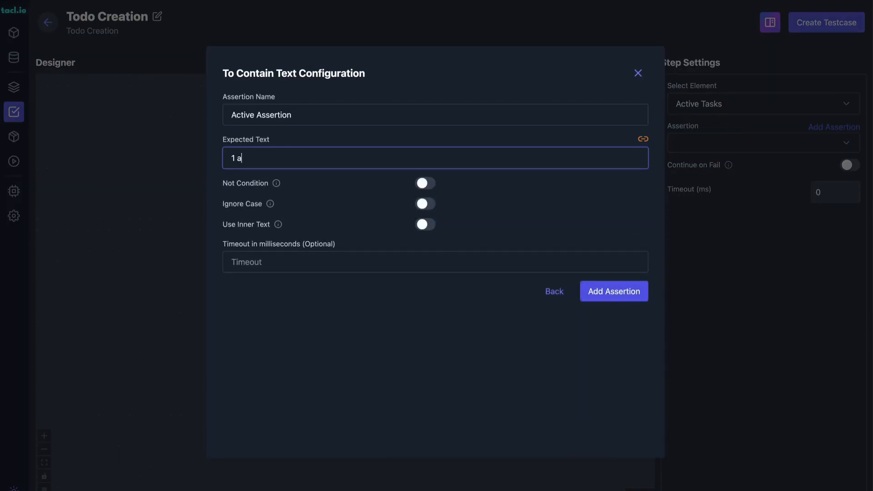
{"action": "left_click", "coordinate": [614, 291]}
Add an element assertion step after Active Assertion that targets the Completed Tasks element.
{"action": "left_click", "coordinate": [359, 290]}
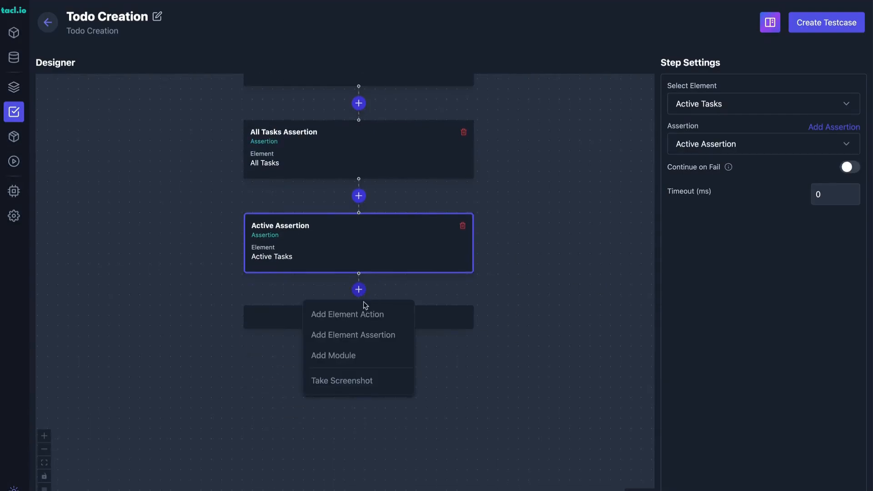
{"action": "left_click", "coordinate": [383, 336]}
{"action": "left_click", "coordinate": [750, 106]}
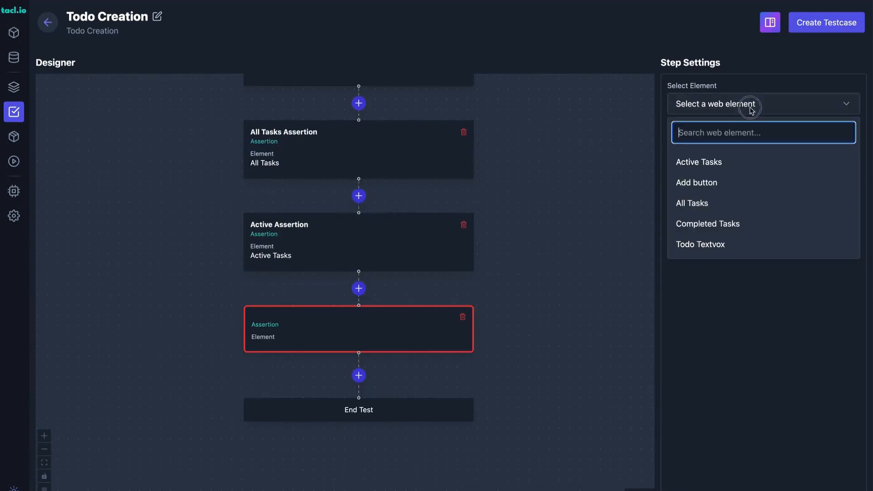
{"action": "left_click", "coordinate": [710, 222]}
Add a To Contain Text assertion named "Completed Task" with expected text "0 completed" to the Completed Tasks step.
{"action": "left_click", "coordinate": [822, 130]}
{"action": "left_click", "coordinate": [387, 295]}
{"action": "scroll", "coordinate": [386, 288], "scroll_direction": "down", "scroll_amount": 4}
{"action": "left_click", "coordinate": [353, 294]}
{"action": "left_click", "coordinate": [621, 431]}
{"action": "left_click", "coordinate": [340, 116]}
{"action": "type", "text": "Cl"}
{"action": "type", "text": "mpleted Task"}
{"action": "key", "text": "Tab"}
{"action": "key", "text": "Tab"}
{"action": "type", "text": "0 complete"}
{"action": "left_click", "coordinate": [617, 291]}
{"action": "scroll", "coordinate": [533, 392], "scroll_direction": "up", "scroll_amount": 5}
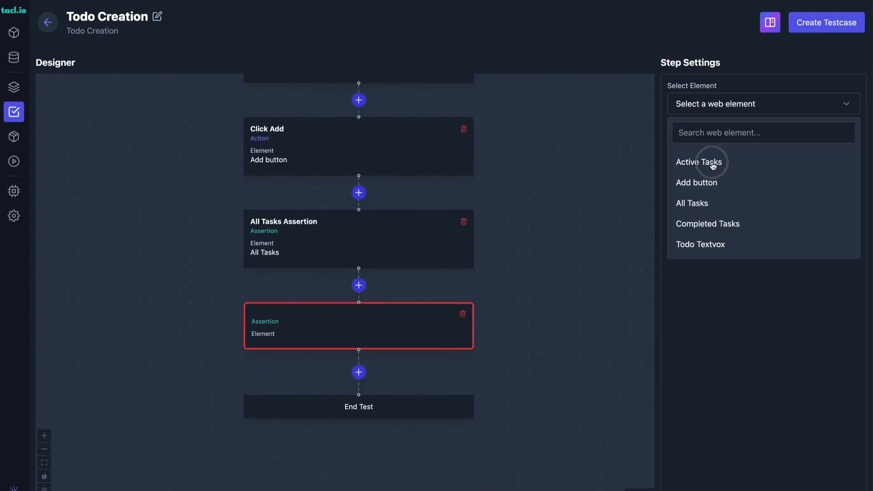
Select the Active Tasks element and give its step a To Contain Text assertion named "Active Assertion" expecting "1 active".
{"action": "left_click", "coordinate": [713, 163]}
{"action": "left_click", "coordinate": [834, 127]}
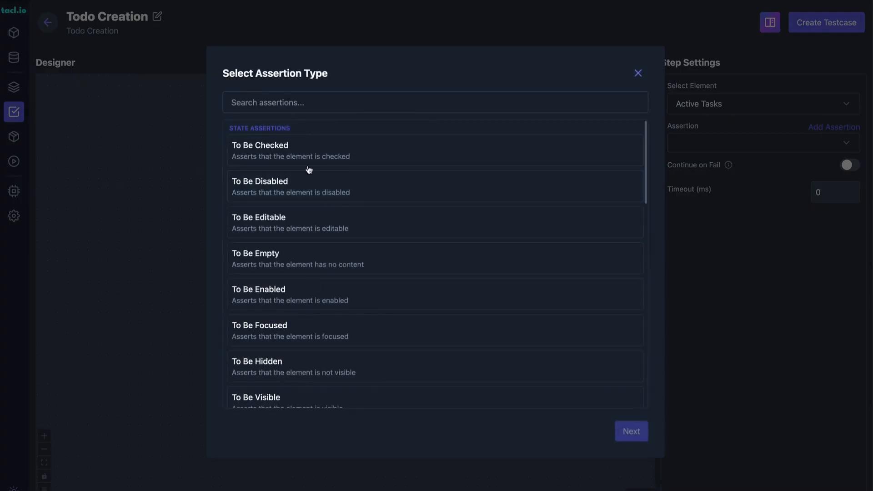
{"action": "scroll", "coordinate": [315, 227], "scroll_direction": "down", "scroll_amount": 4}
{"action": "left_click", "coordinate": [315, 291]}
{"action": "left_click", "coordinate": [633, 433]}
{"action": "left_click", "coordinate": [314, 116]}
{"action": "type", "text": "Active Assertion"}
{"action": "key", "text": "Tab"}
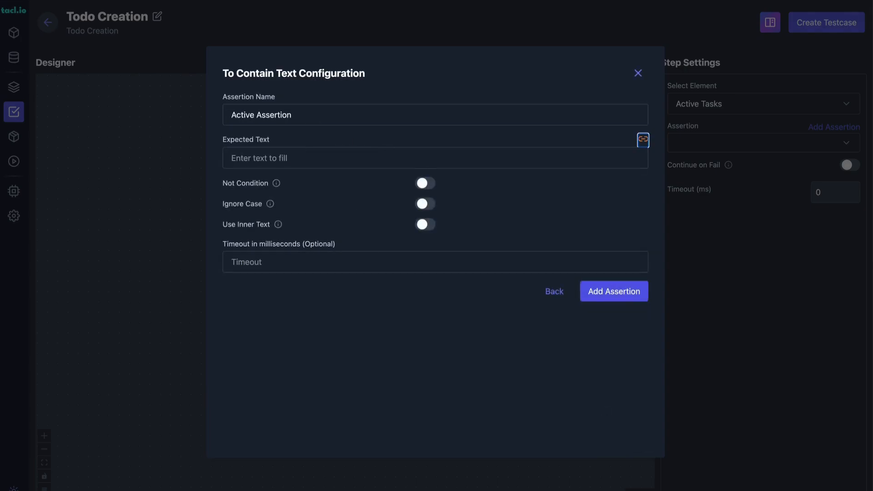
{"action": "key", "text": "Tab"}
{"action": "type", "text": "1 active"}
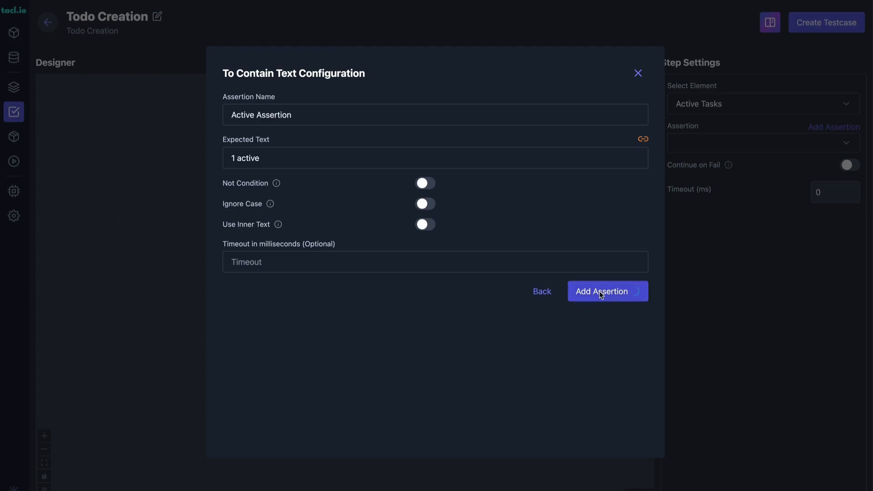
{"action": "left_click", "coordinate": [591, 293]}
Insert an element assertion step below Active Assertion and set its element to Completed Tasks.
{"action": "left_click", "coordinate": [359, 290]}
{"action": "left_click", "coordinate": [382, 336]}
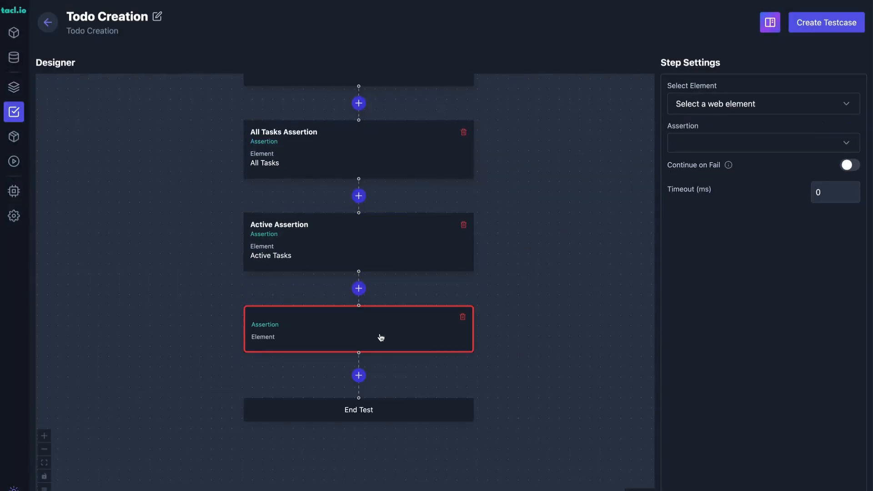
{"action": "left_click", "coordinate": [758, 108]}
{"action": "left_click", "coordinate": [710, 225]}
Give the Completed Tasks step a To Contain Text assertion named "Completed Task" expecting "0 completed".
{"action": "left_click", "coordinate": [832, 128]}
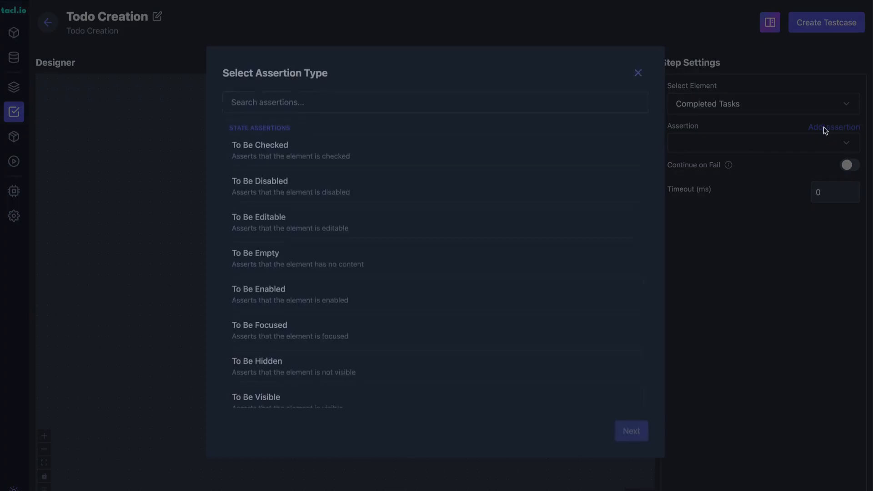
{"action": "left_click", "coordinate": [388, 291]}
{"action": "scroll", "coordinate": [388, 289], "scroll_direction": "down", "scroll_amount": 3}
{"action": "left_click", "coordinate": [365, 292]}
{"action": "left_click", "coordinate": [631, 431]}
{"action": "type", "text": "Ci"}
{"action": "type", "text": "mpleted Task"}
{"action": "key", "text": "Tab"}
{"action": "key", "text": "Tab"}
{"action": "type", "text": "0 complete"}
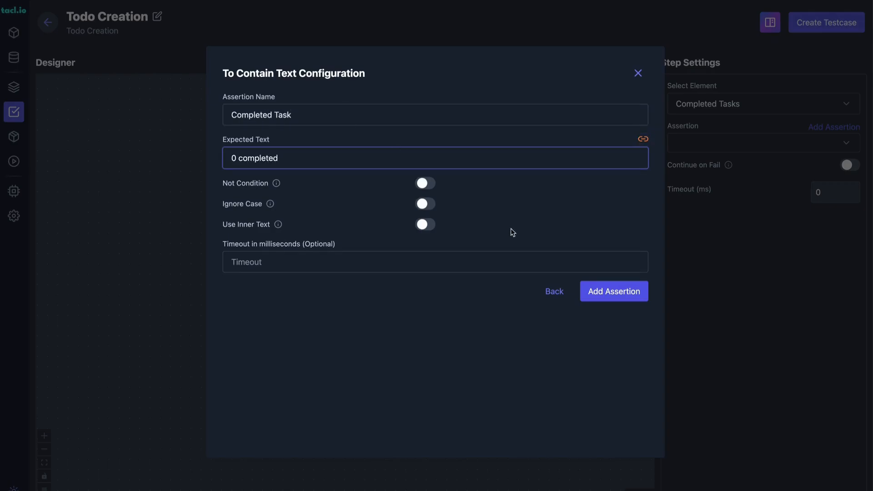
{"action": "left_click", "coordinate": [614, 291]}
Create the Todo Creation testcase from the finished flow and return to the testcase list.
{"action": "scroll", "coordinate": [575, 221], "scroll_direction": "up", "scroll_amount": 2}
{"action": "left_click_drag", "start_coordinate": [575, 221], "coordinate": [571, 118]}
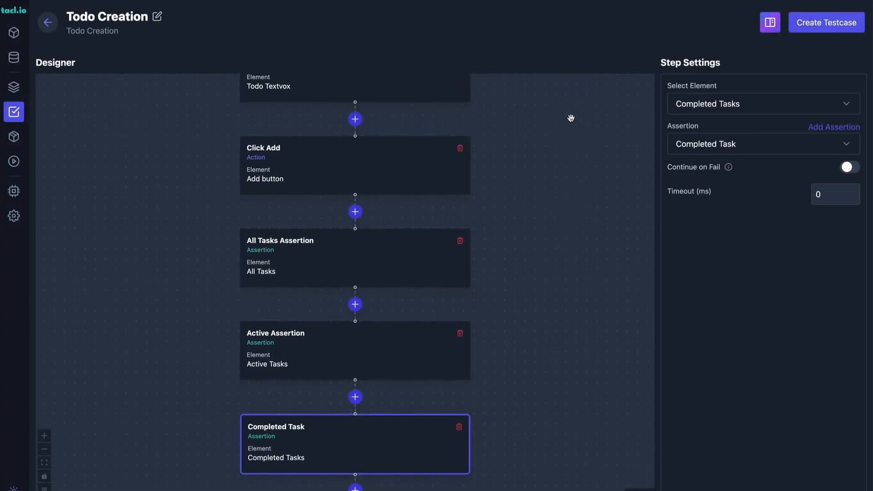
{"action": "scroll", "coordinate": [567, 238], "scroll_direction": "down", "scroll_amount": 1}
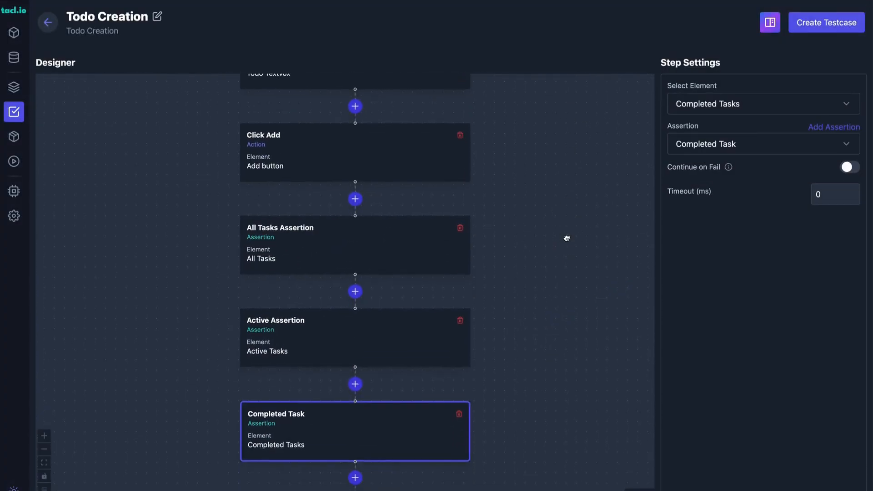
{"action": "left_click", "coordinate": [823, 23]}
{"action": "left_click", "coordinate": [47, 23]}
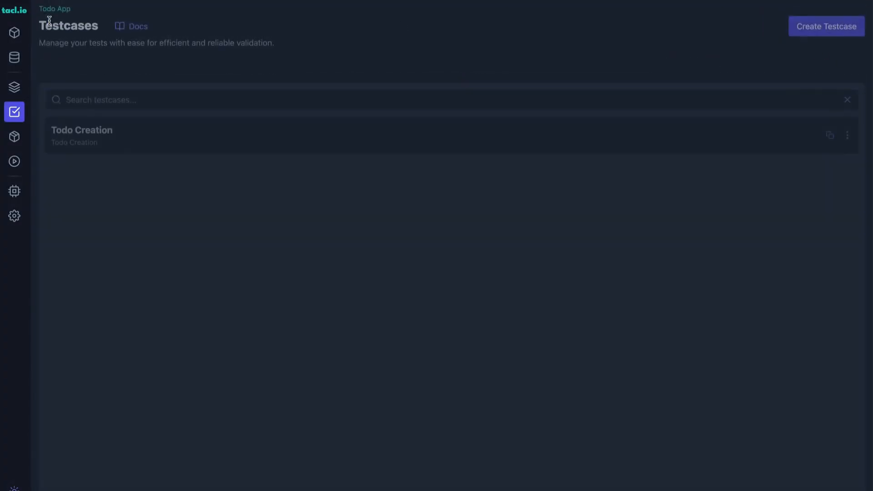
Run the Todo Creation testcase with the Default execution profile, the Default Values data set and no test report recipient.
{"action": "left_click", "coordinate": [847, 119]}
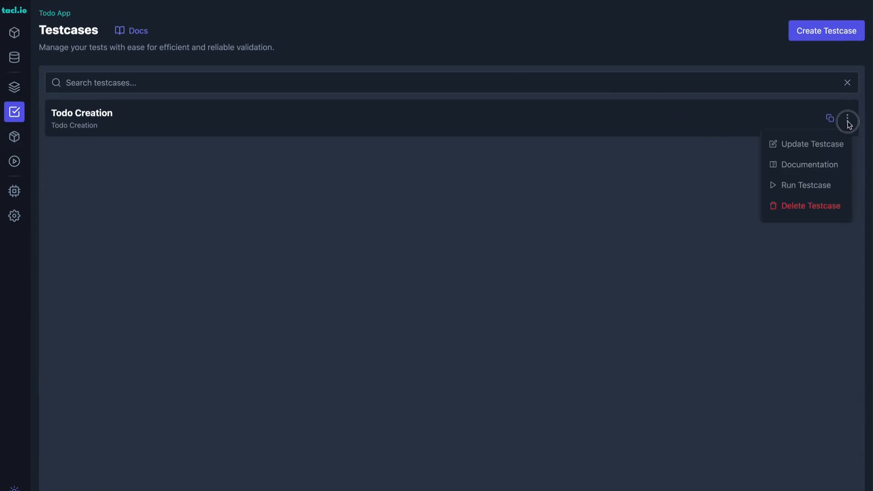
{"action": "left_click", "coordinate": [786, 188]}
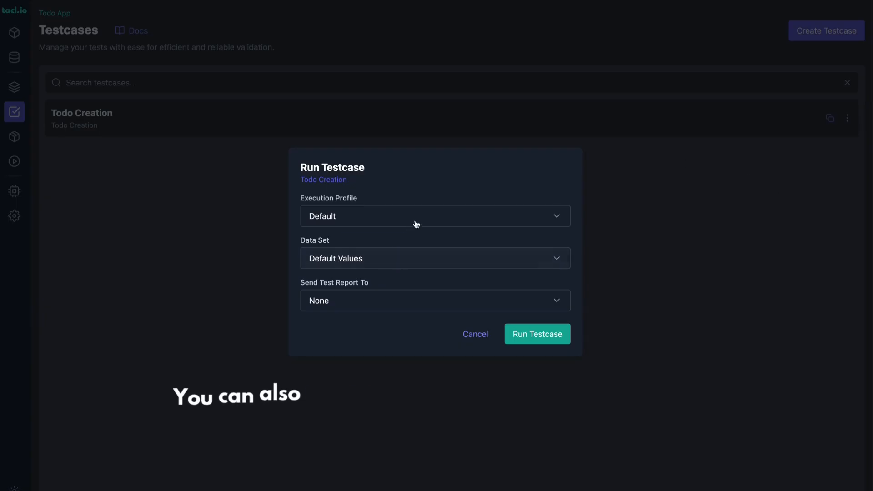
{"action": "left_click", "coordinate": [540, 335]}
Open the Chrome test run of Todo Creation and examine the status of each step.
{"action": "left_click", "coordinate": [14, 161]}
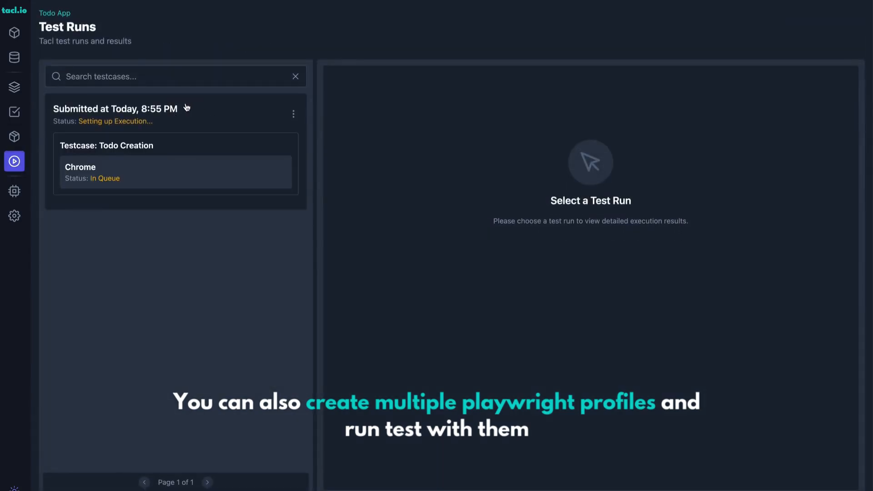
{"action": "left_click", "coordinate": [167, 177]}
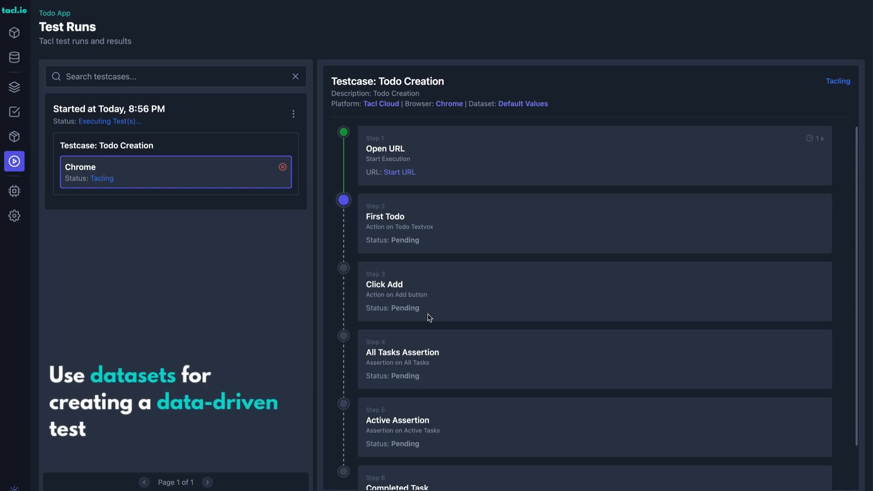
{"action": "scroll", "coordinate": [428, 315], "scroll_direction": "down", "scroll_amount": 2}
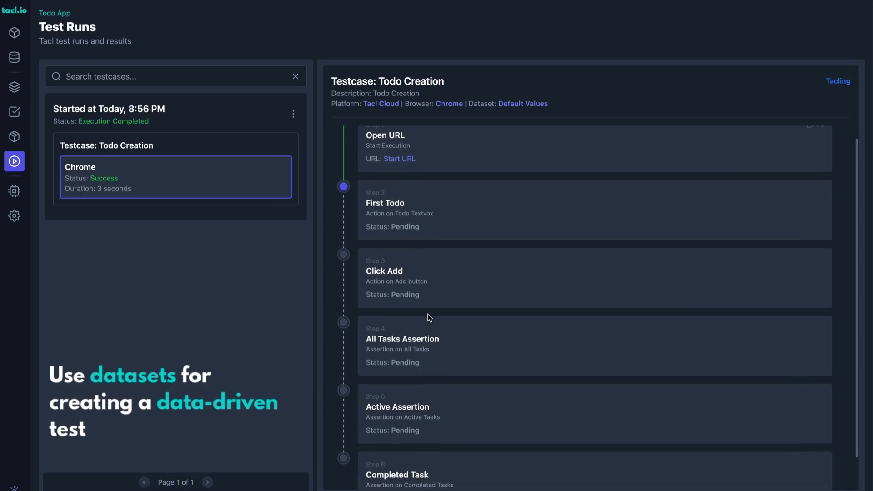
{"action": "scroll", "coordinate": [468, 252], "scroll_direction": "up", "scroll_amount": 2}
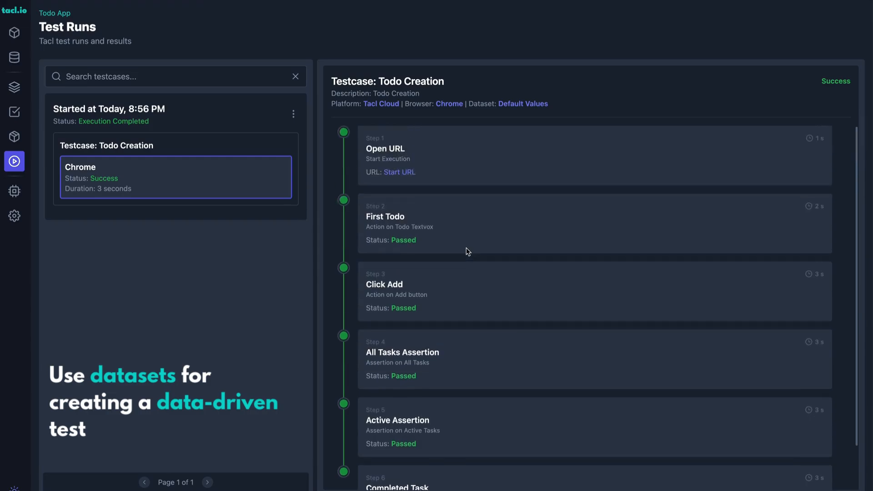
Generate a new project API key named "Local Execution" in the settings.
{"action": "left_click", "coordinate": [18, 116]}
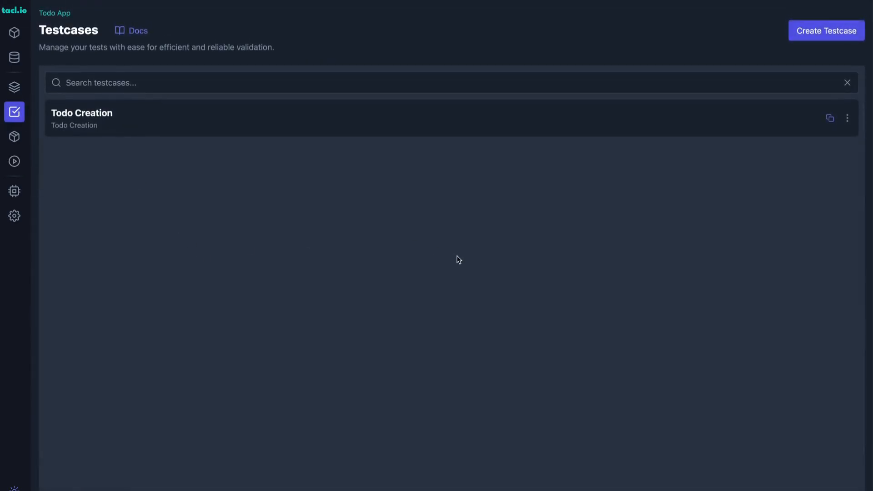
{"action": "left_click", "coordinate": [10, 217]}
{"action": "left_click", "coordinate": [137, 121]}
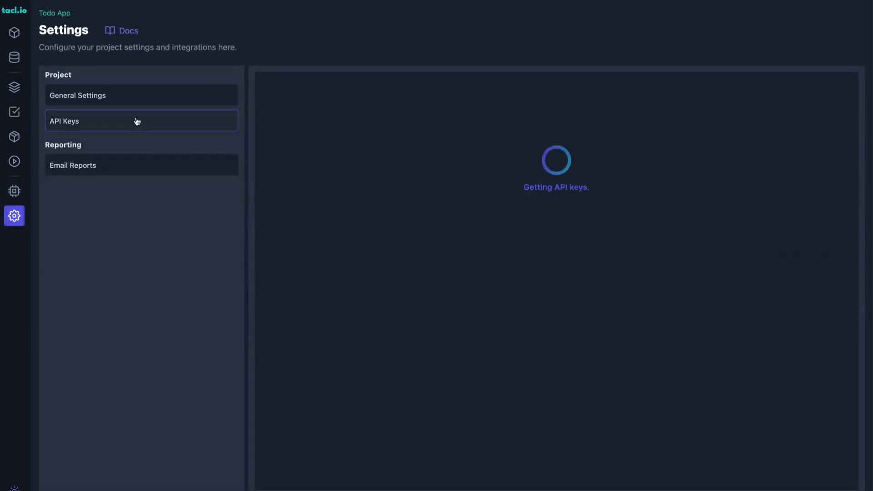
{"action": "left_click", "coordinate": [812, 90]}
{"action": "left_click", "coordinate": [374, 254]}
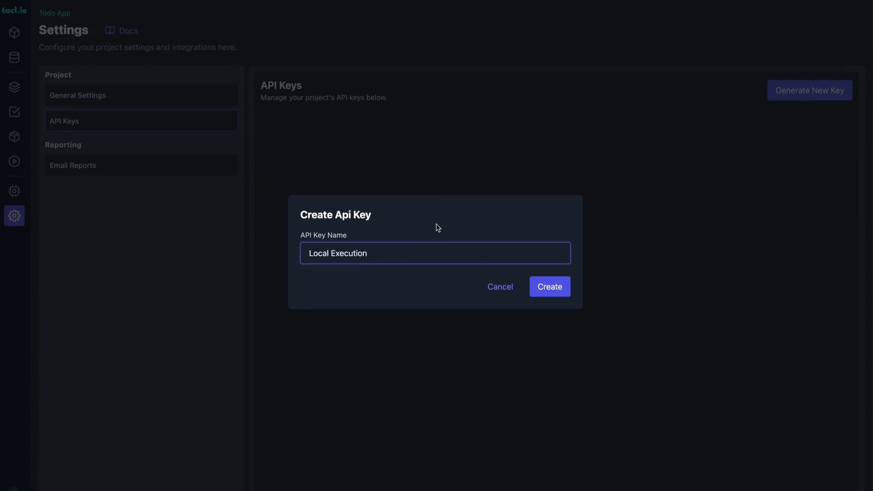
{"action": "key", "text": "ctrl+a"}
{"action": "left_click", "coordinate": [552, 288]}
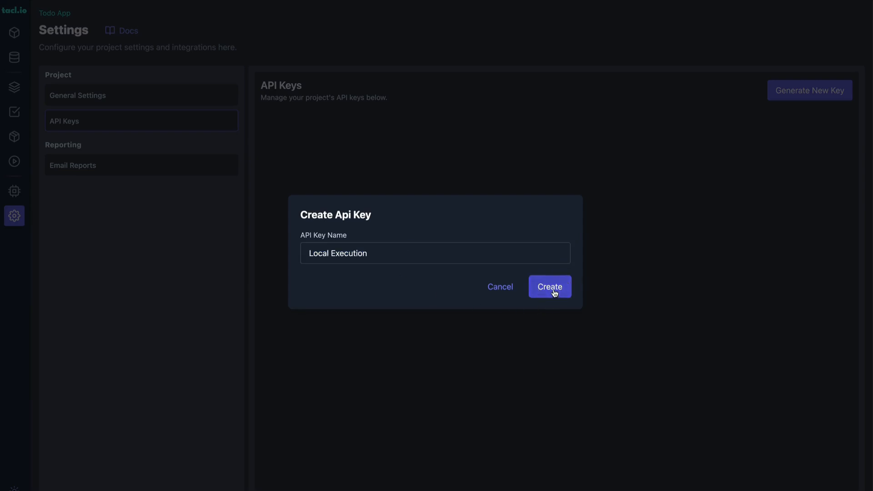
Copy the new API key, close its dialog, and paste it as the TACL_API_KEY value in the .env file in VS Code.
{"action": "left_click", "coordinate": [559, 259]}
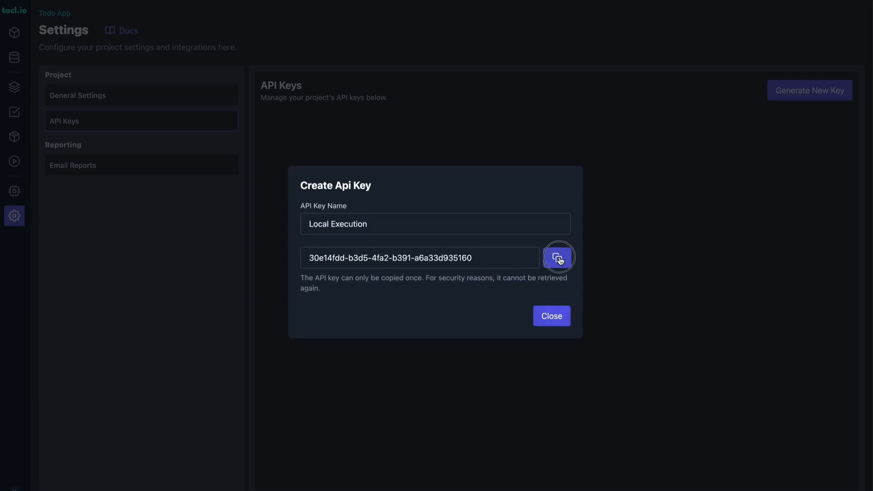
{"action": "left_click", "coordinate": [550, 321]}
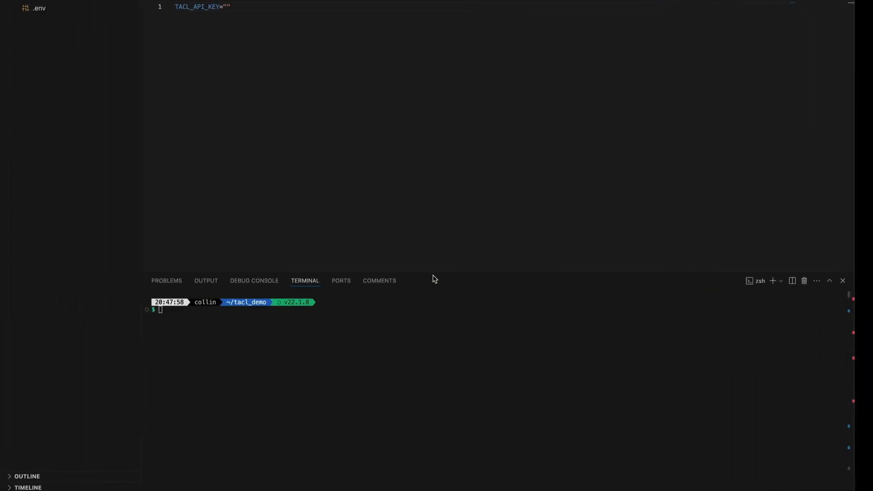
{"action": "key", "text": "super+v"}
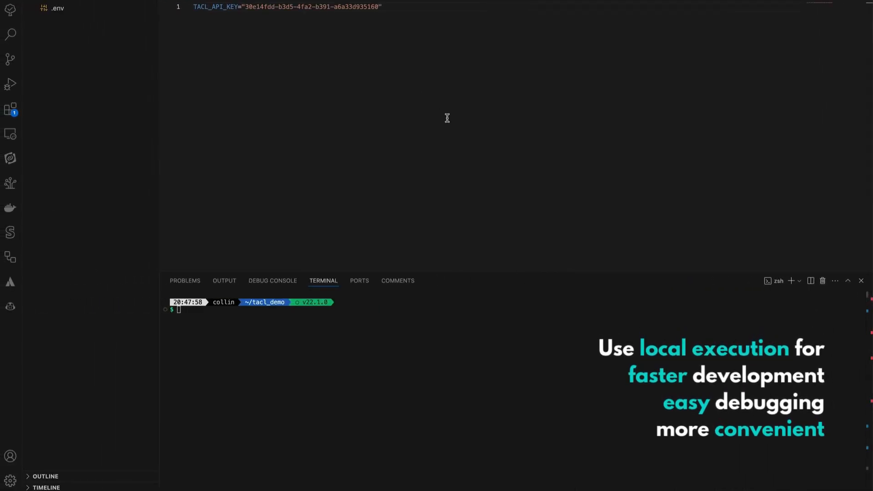
{"action": "left_click", "coordinate": [381, 411]}
{"action": "type", "text": "npx @tacl/runner "}
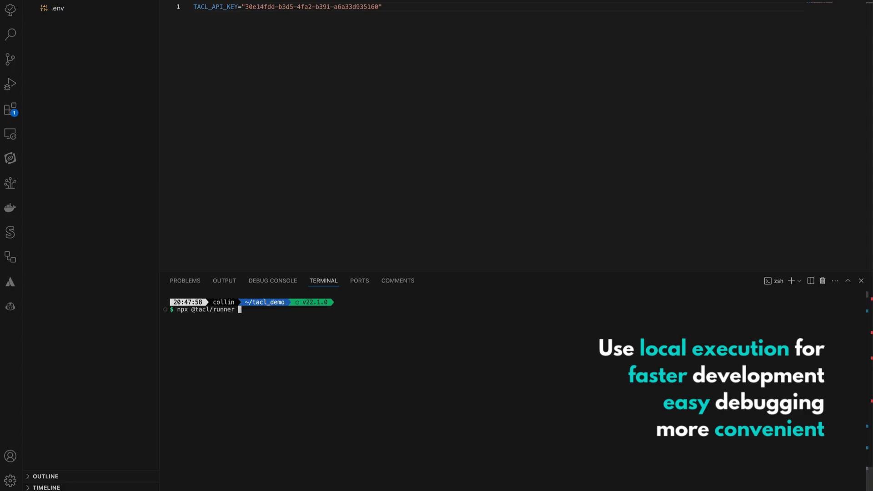
{"action": "type", "text": "-rt"}
Switch to tacl.io and copy the identifier of the Todo Creation testcase.
{"action": "key", "text": "ctrl+Right"}
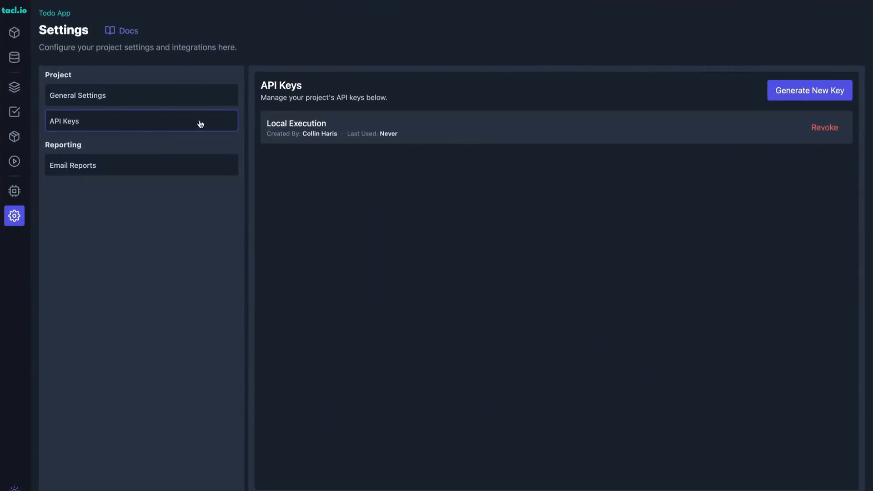
{"action": "left_click", "coordinate": [14, 112]}
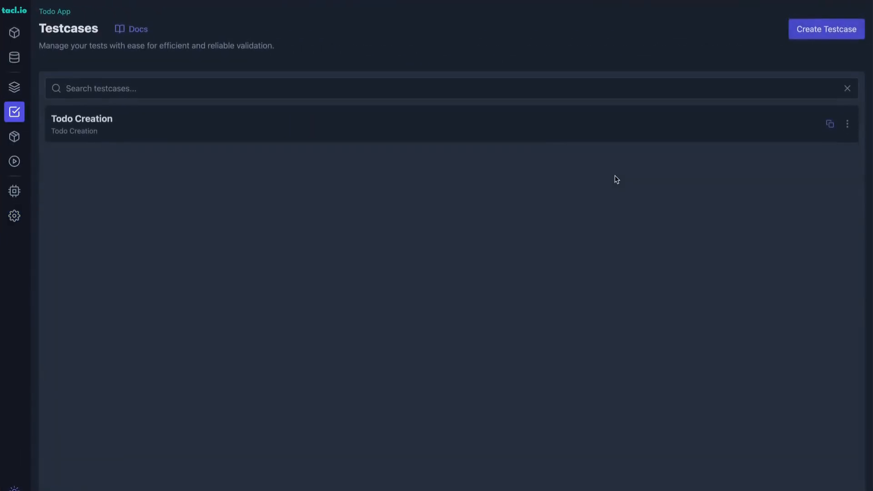
{"action": "left_click", "coordinate": [829, 125]}
Back in the VS Code terminal, complete the command with the copied testcase identifier and the options "-H --ad 500", and run it.
{"action": "key", "text": "ctrl+Left"}
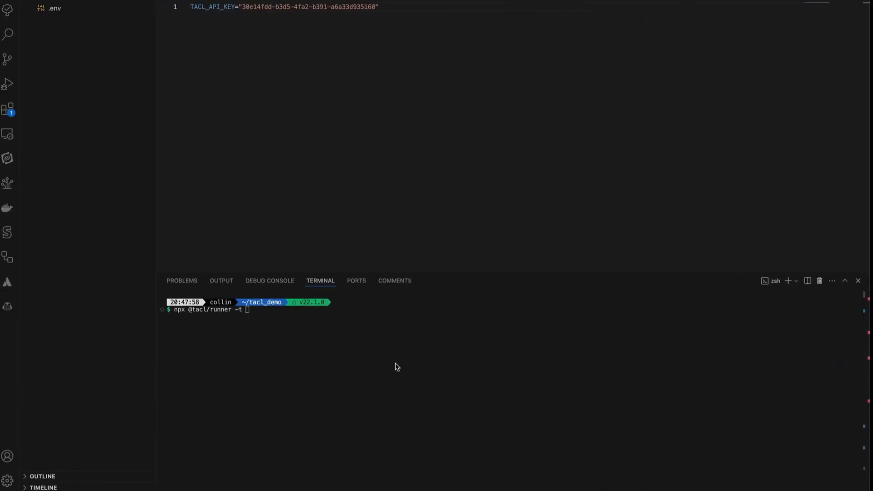
{"action": "key", "text": "super+v"}
{"action": "type", "text": "-"}
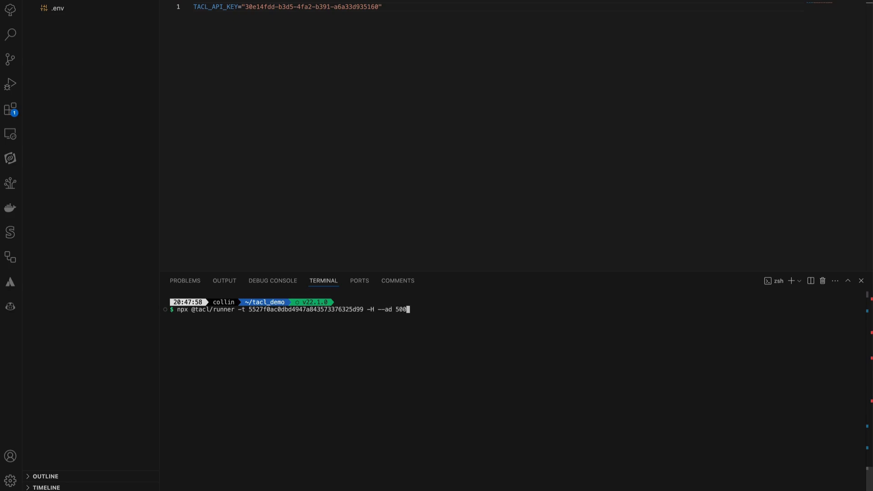
{"action": "key", "text": "Return"}
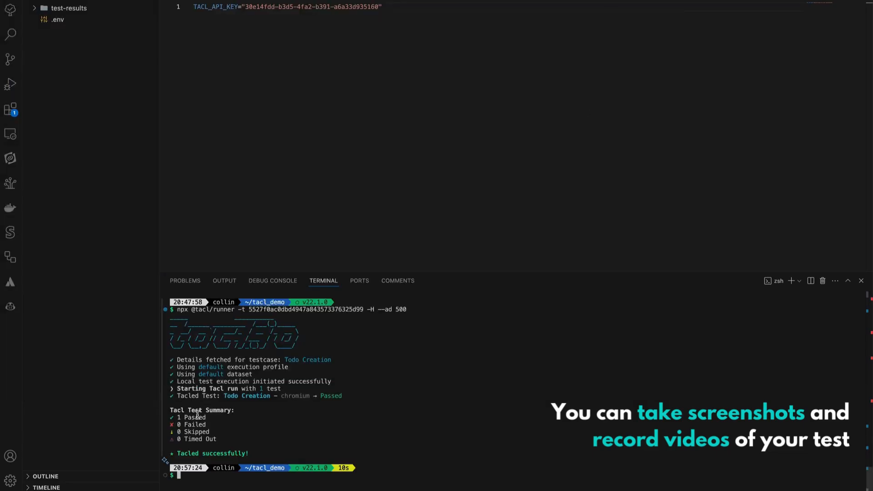
Examine the contents of the test-results folder and collapse it again.
{"action": "left_click", "coordinate": [68, 8]}
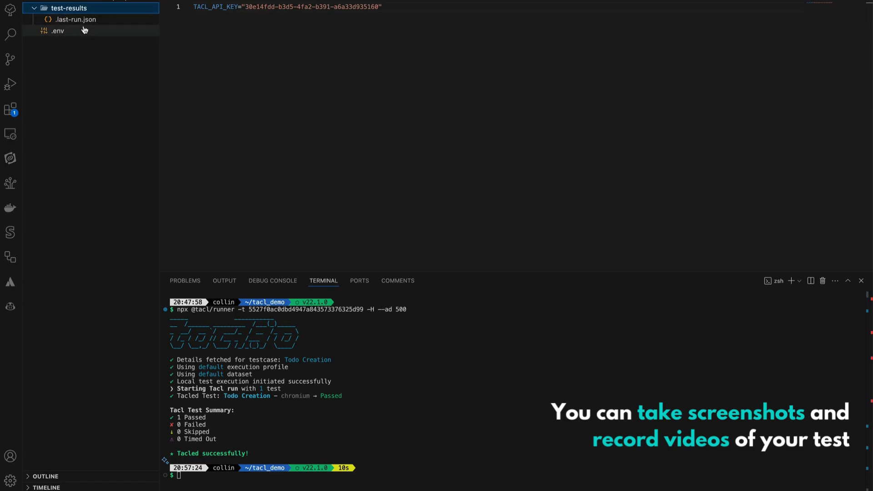
{"action": "left_click", "coordinate": [81, 9]}
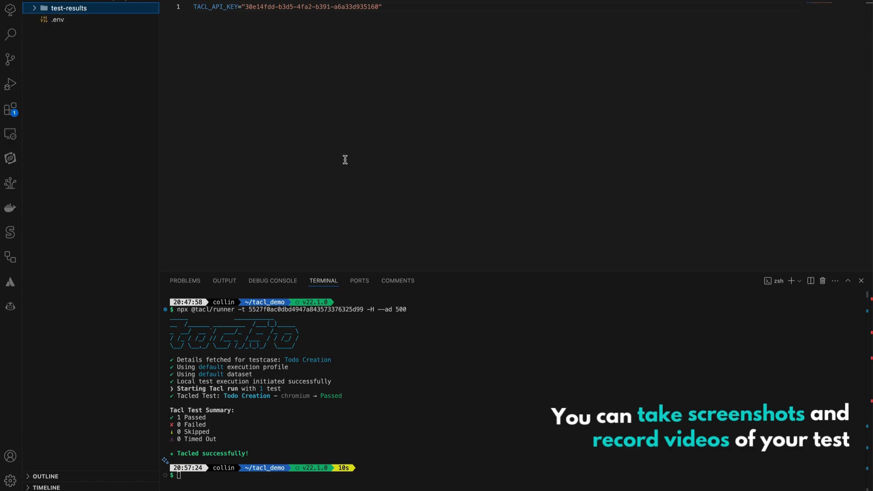
Switch to tacl.io and examine the step results of the latest local run of Todo Creation in Test Runs.
{"action": "key", "text": "ctrl+Right"}
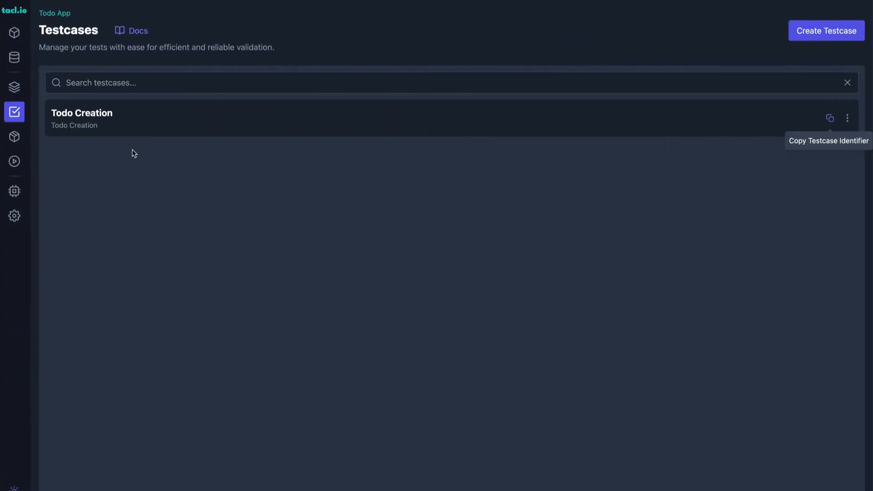
{"action": "left_click", "coordinate": [14, 161]}
{"action": "left_click", "coordinate": [111, 121]}
{"action": "left_click", "coordinate": [117, 247]}
{"action": "left_click", "coordinate": [117, 316]}
{"action": "left_click", "coordinate": [152, 194]}
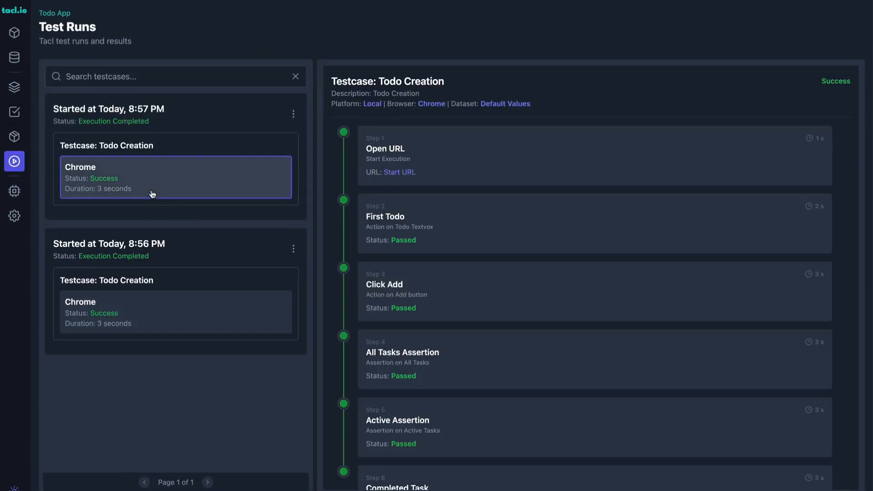